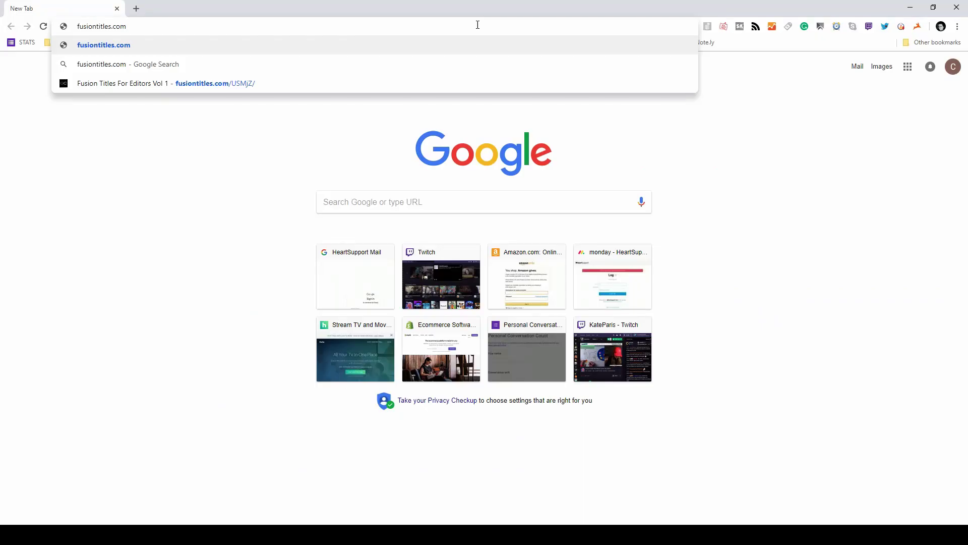
Step: Load fusiontitles.com and scroll down the Fusion Titles For Editors Vol 1 page
key(Return)
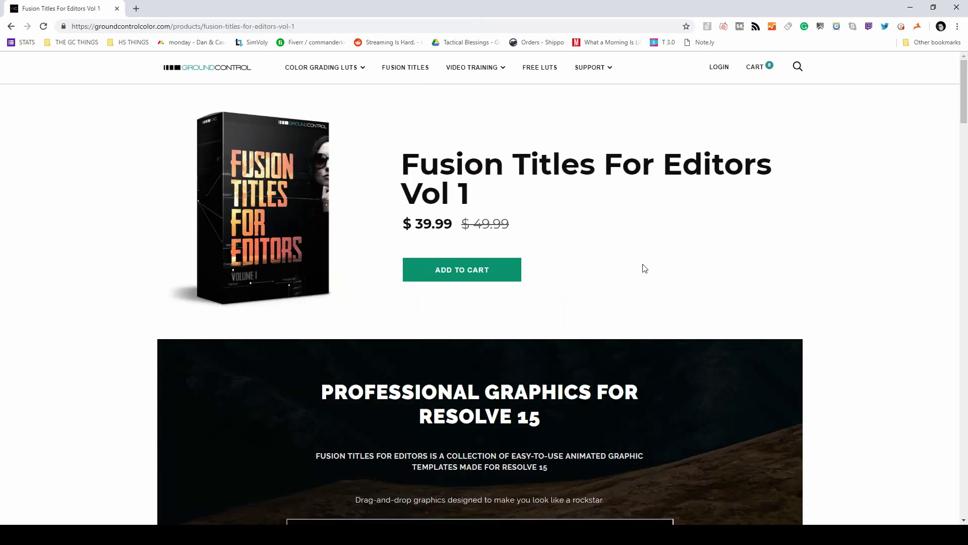
scroll(769, 236, down, 5)
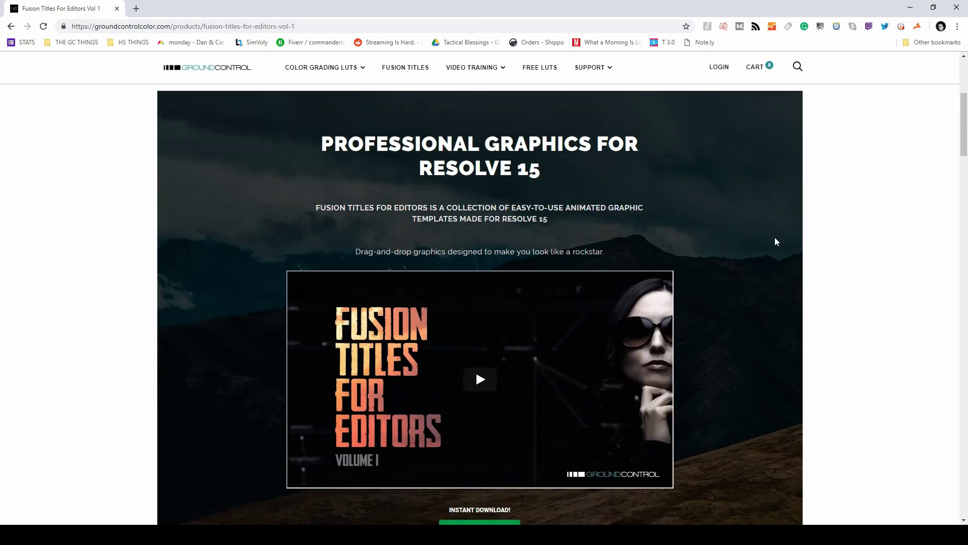
scroll(779, 242, down, 20)
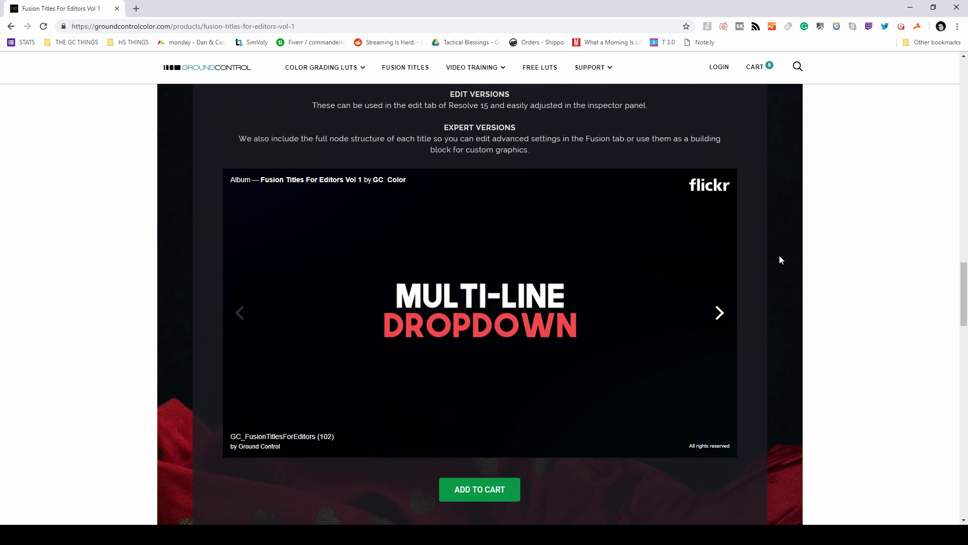
Step: Step through six sample title previews in the Flickr slideshow, then scroll further down
click(720, 314)
click(720, 313)
click(719, 315)
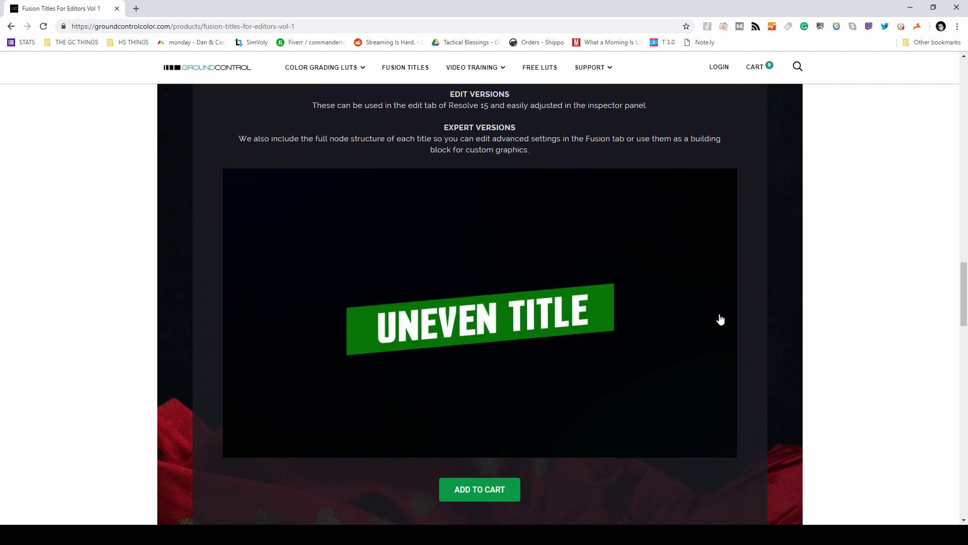
click(719, 315)
click(719, 315)
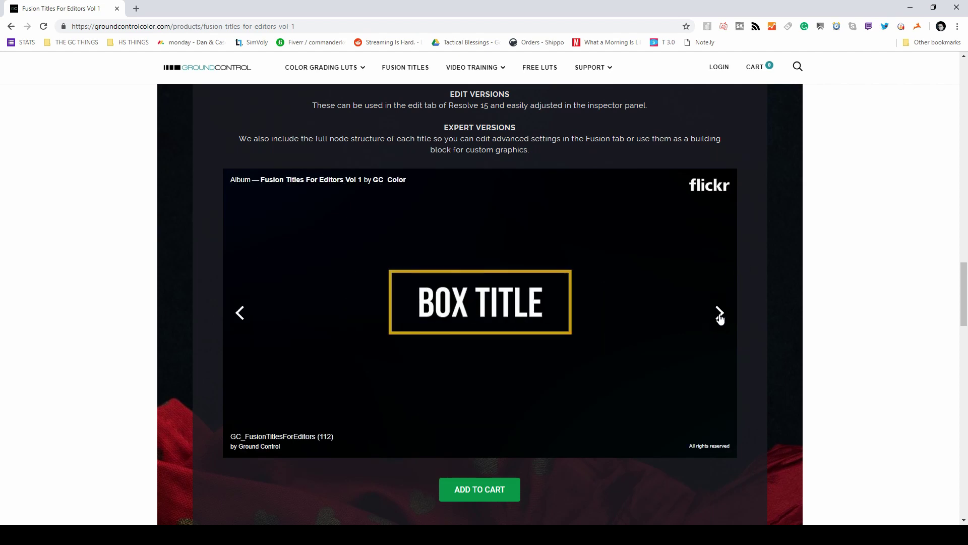
click(720, 315)
scroll(832, 287, down, 10)
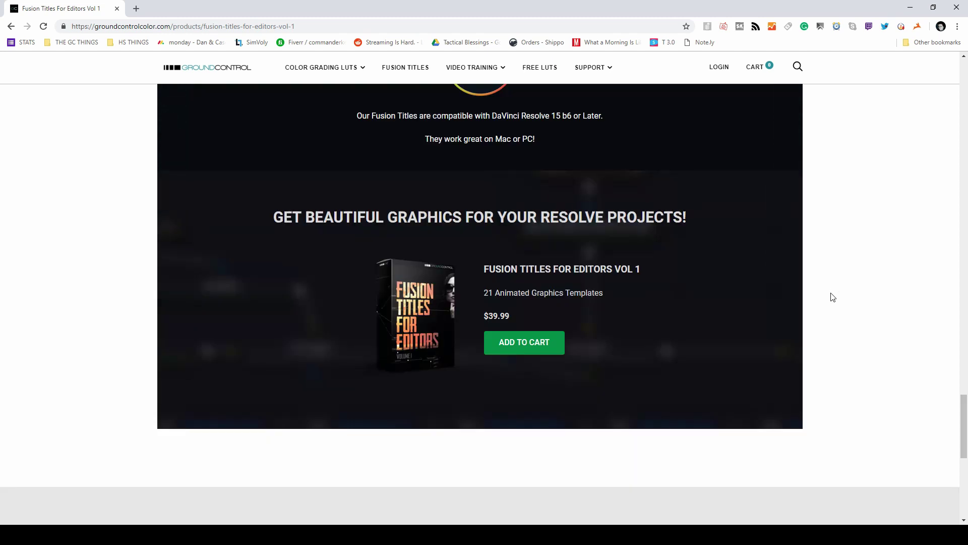
scroll(837, 353, down, 1)
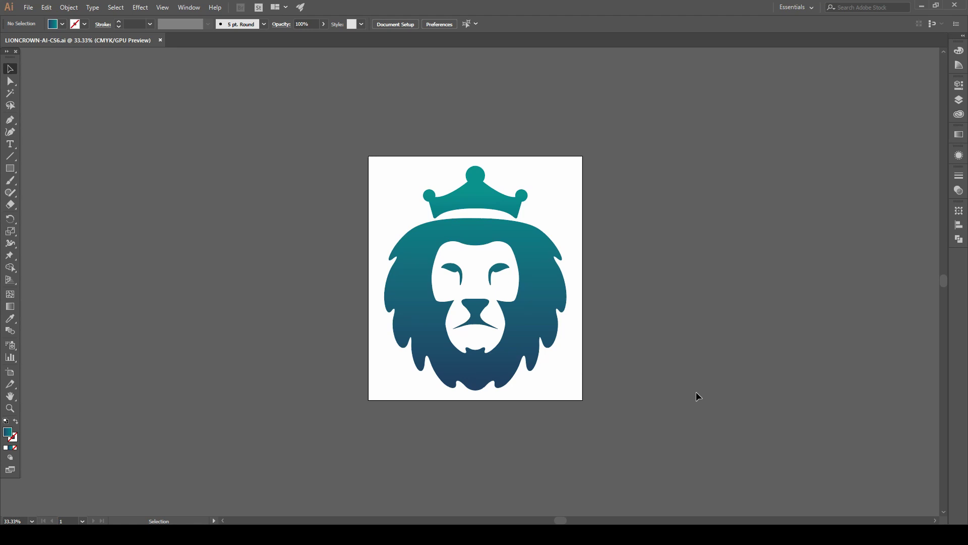
Step: Export the selected lion-crown group as LIONCROWN-AI-CS6.svg on the Desktop, accepting the SVG settings
click(557, 316)
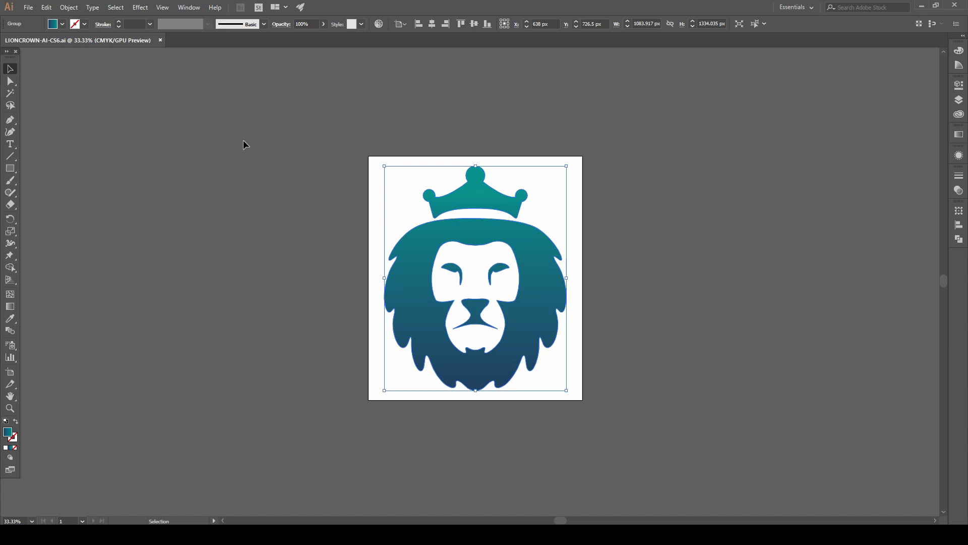
click(29, 7)
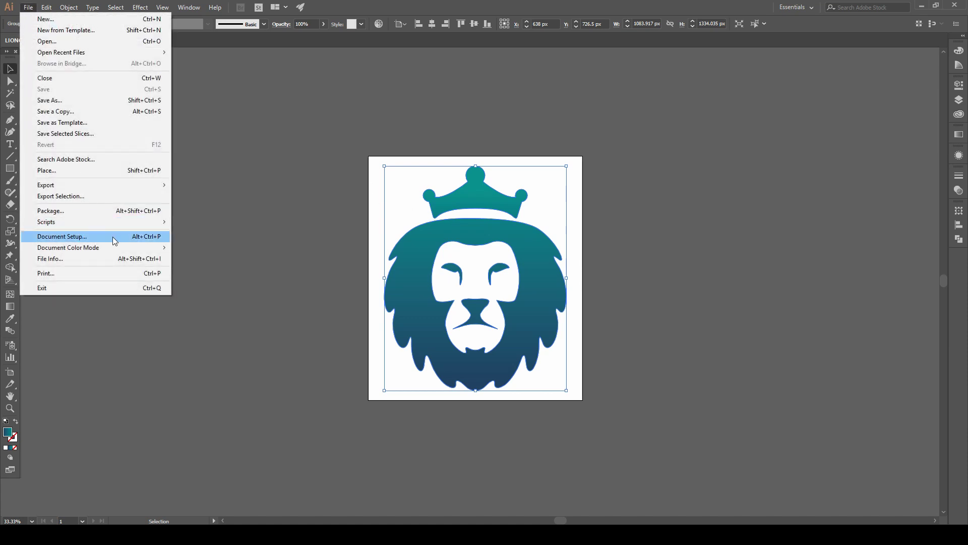
mouse_move(144, 183)
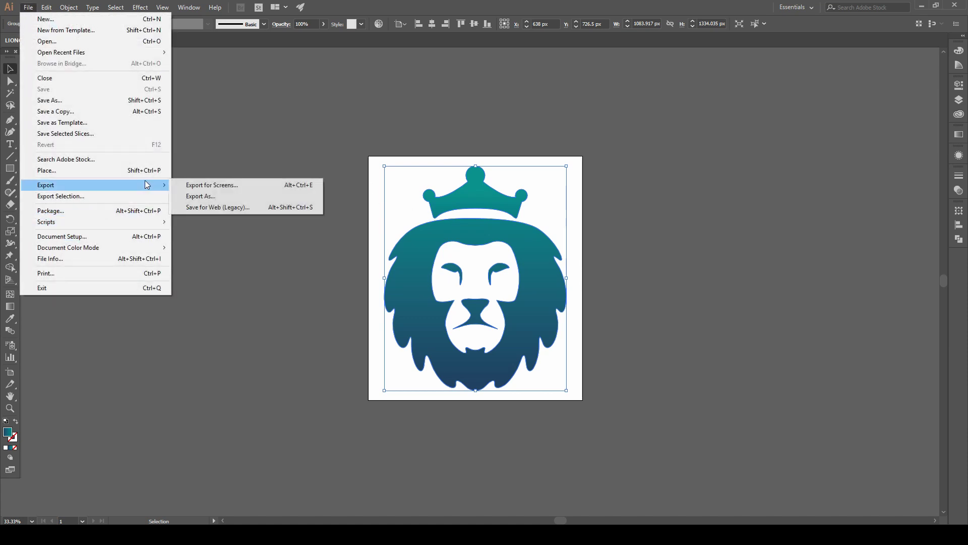
click(233, 195)
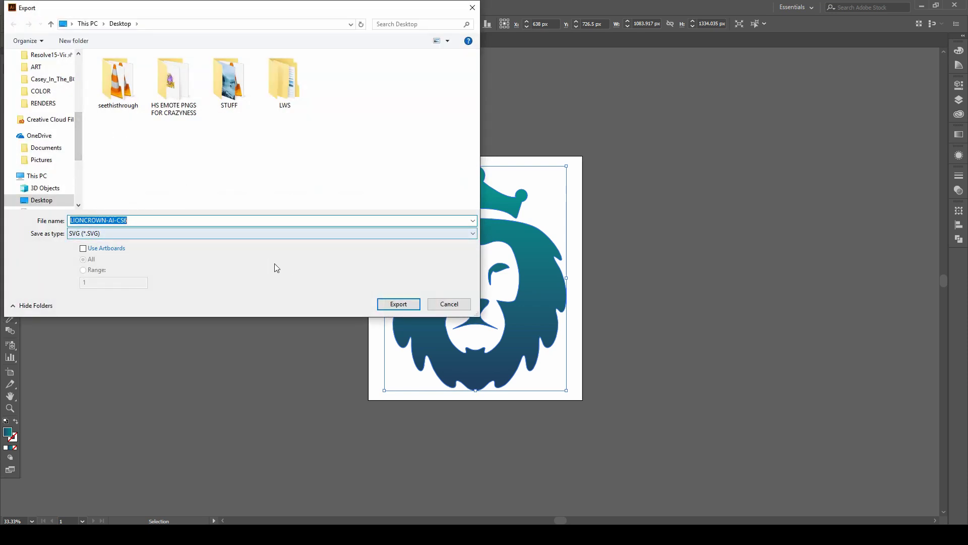
click(398, 304)
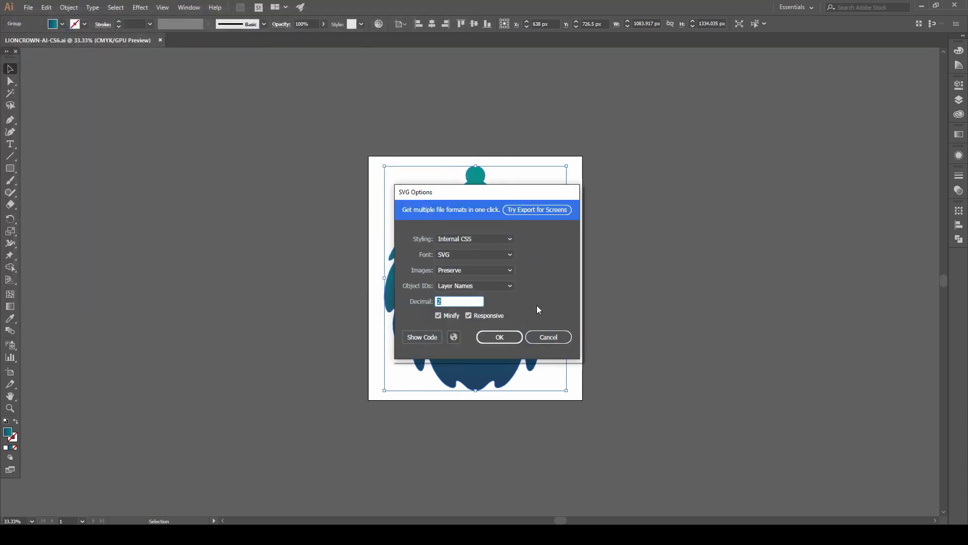
click(499, 337)
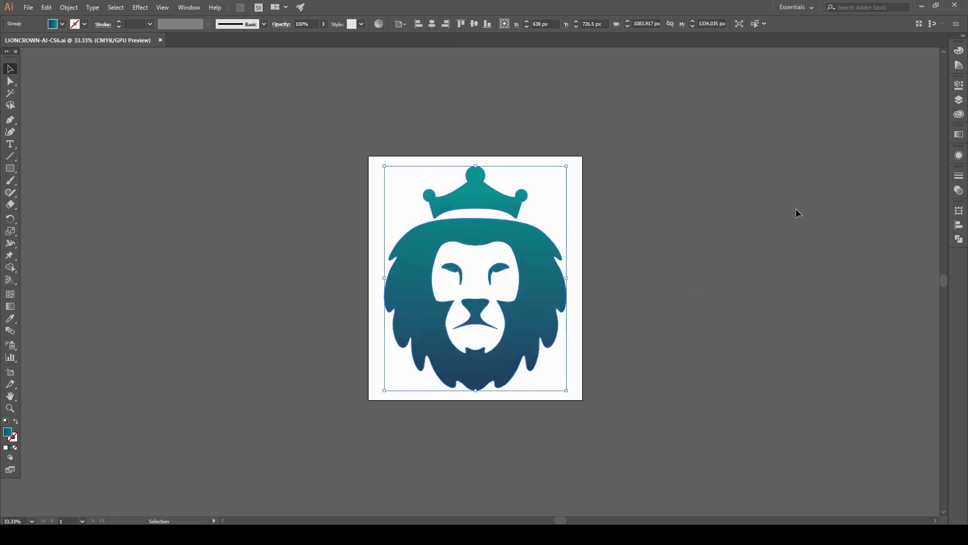
Step: Minimize Illustrator and launch Blender through the Windows search
click(922, 5)
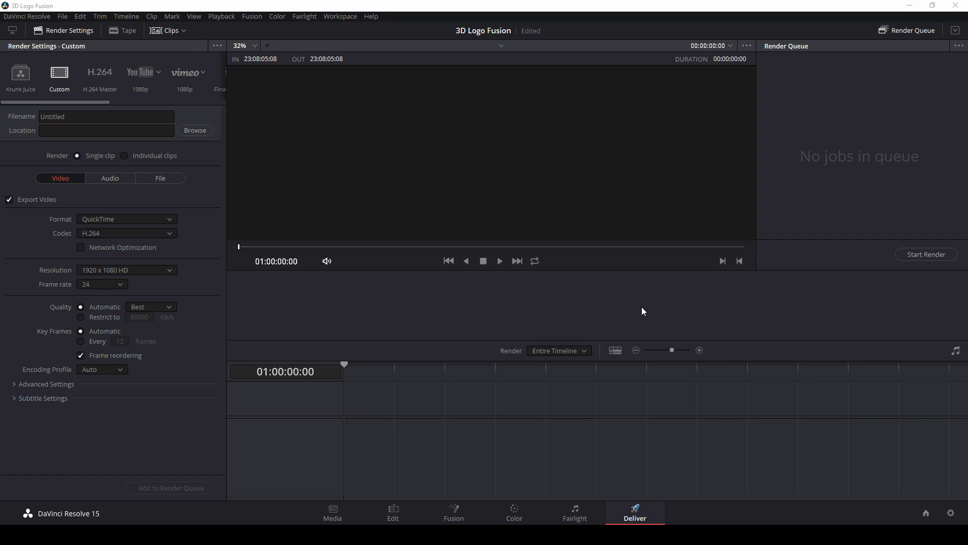
key(super)
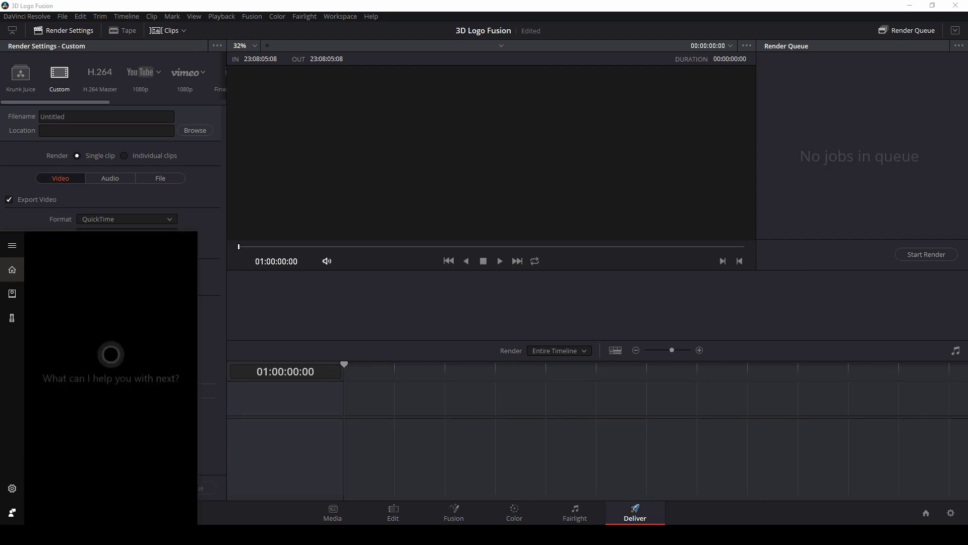
text(blender)
key(Return)
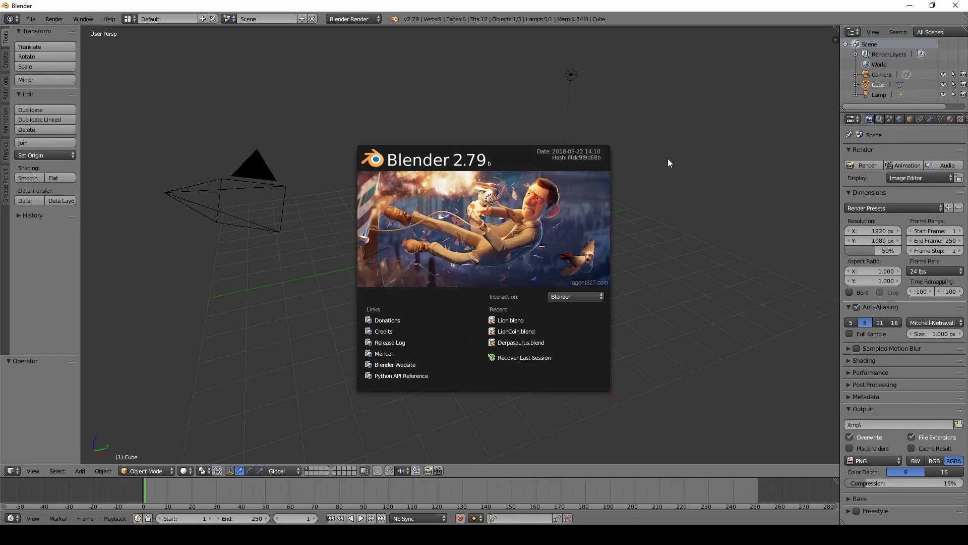
Step: Close the Blender splash screen and delete the default cube
click(684, 295)
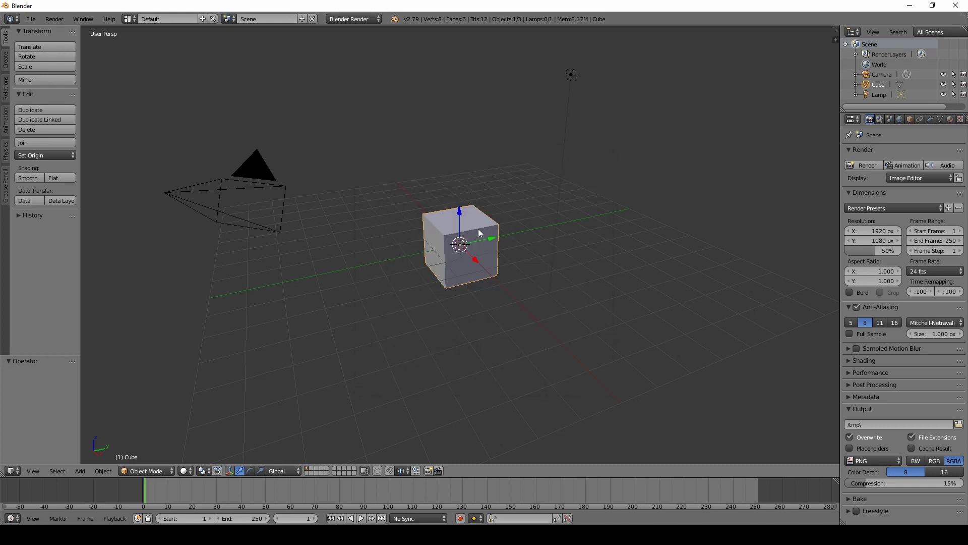
click(528, 195)
key(x)
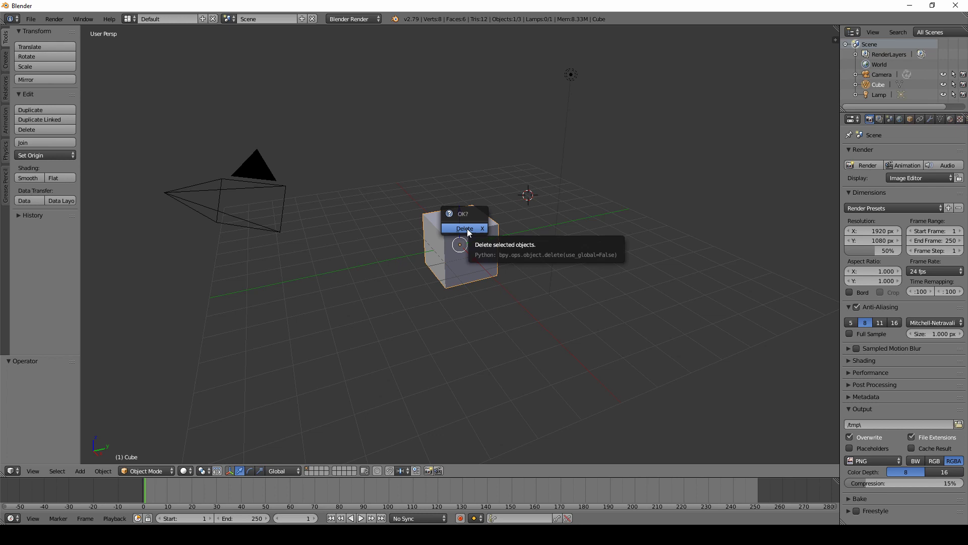
click(464, 229)
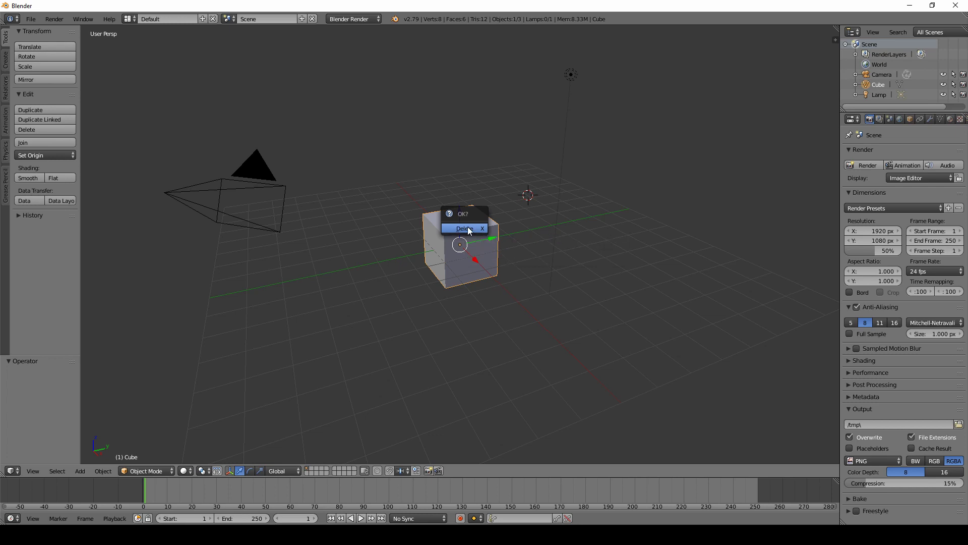
Step: Import LIONCROWN-AI-CS6.svg from the Desktop as curves
click(31, 23)
mouse_move(82, 209)
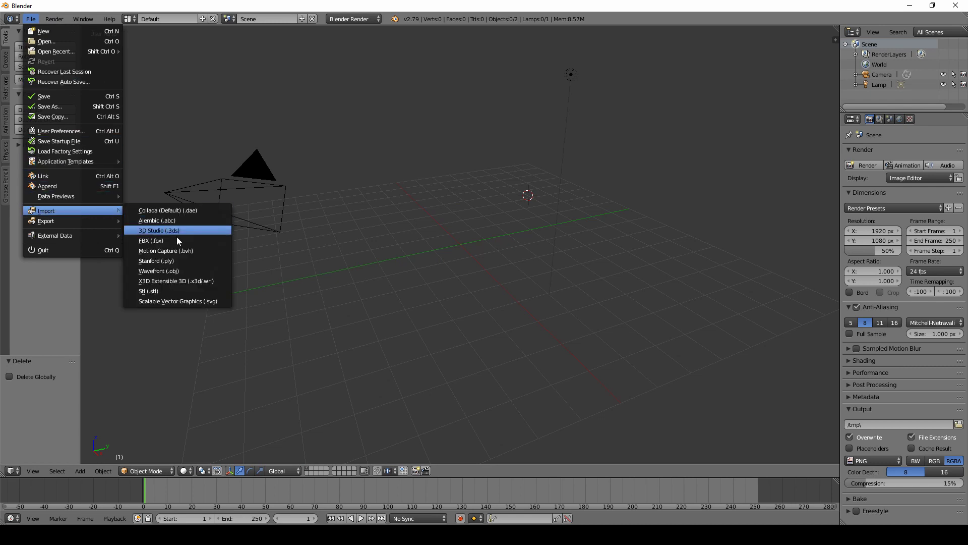
click(192, 300)
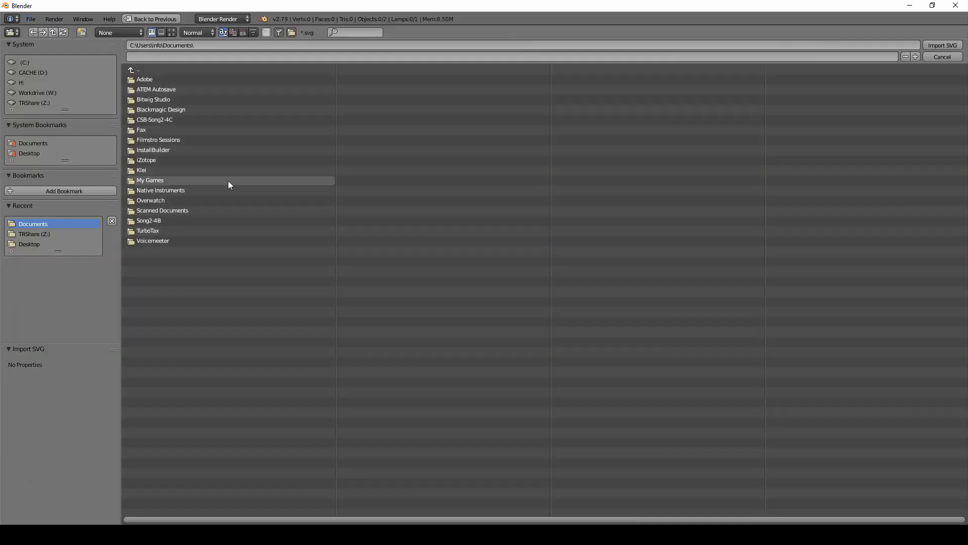
click(26, 154)
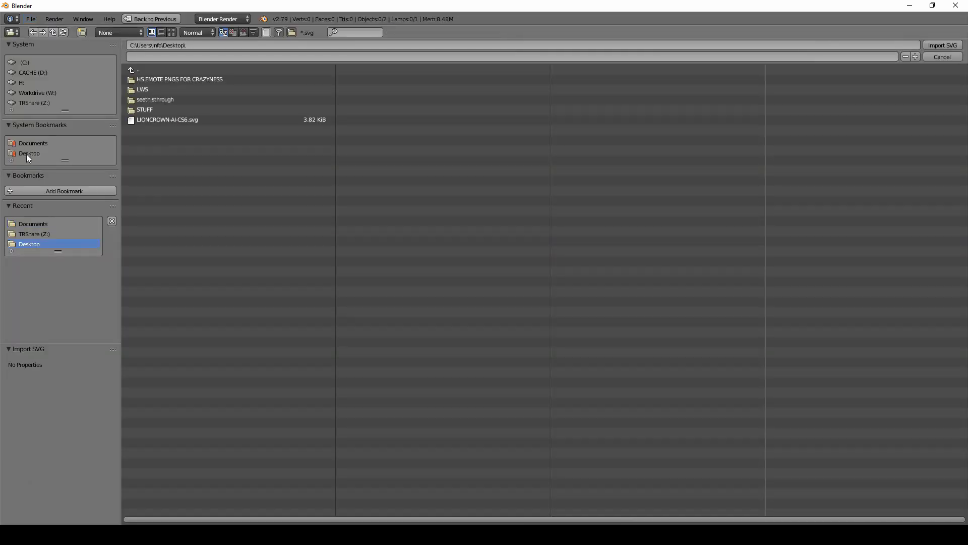
click(183, 120)
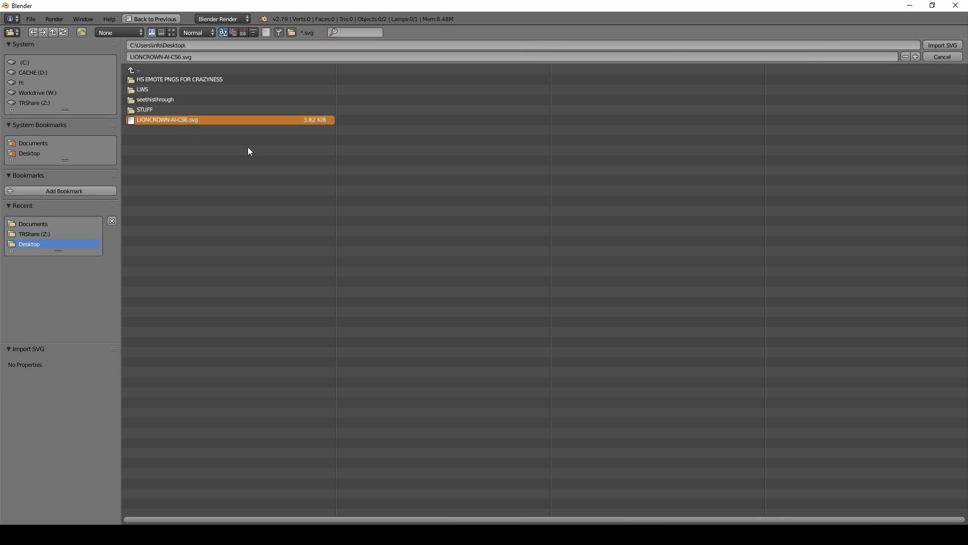
click(936, 46)
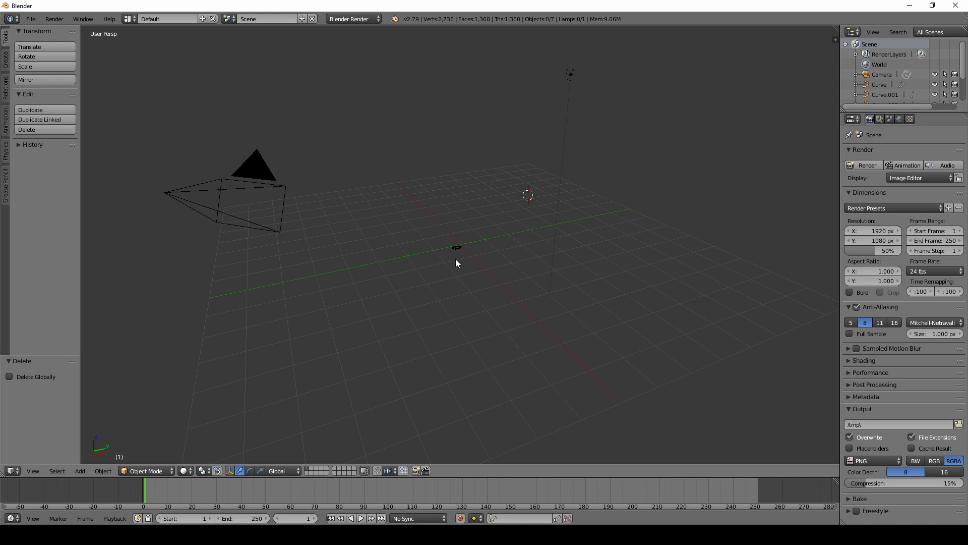
Step: Zoom in on the logo and select the lion's main curve, Curve.003
scroll(395, 262, up, 10)
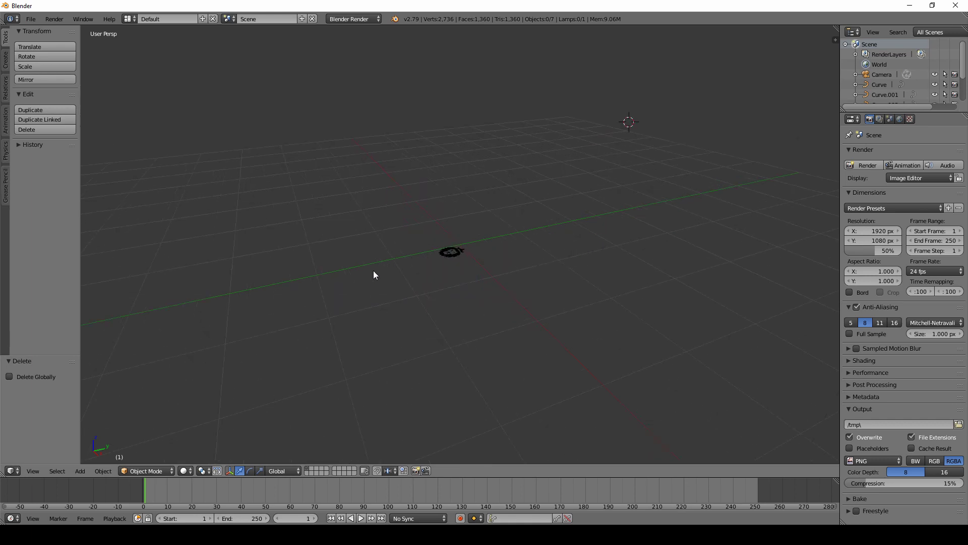
scroll(381, 276, up, 4)
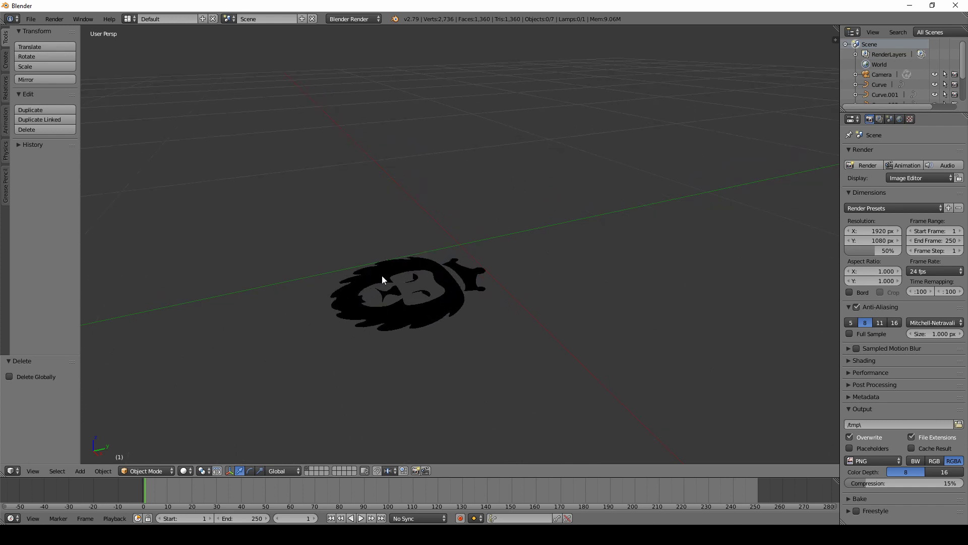
right_click(456, 308)
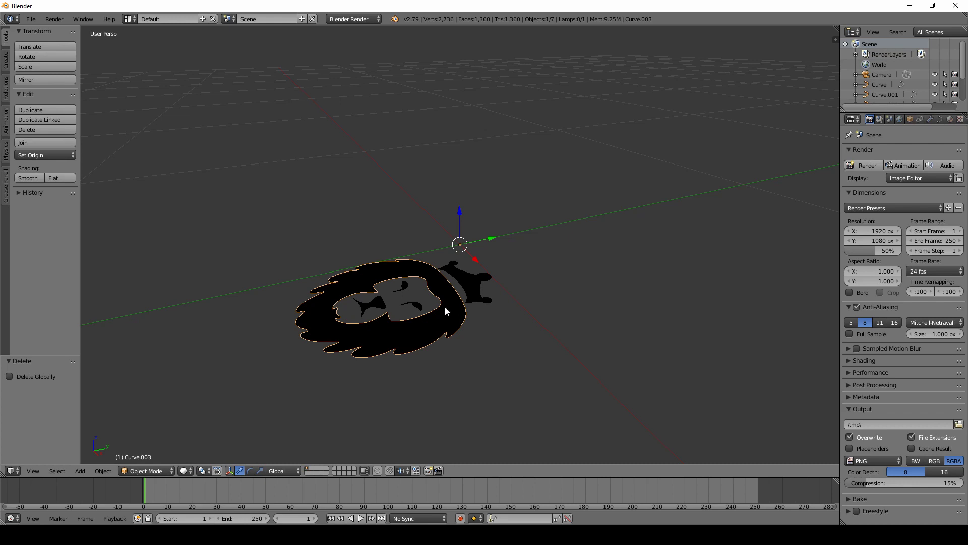
Step: Add a Solidify modifier to the crown and to the lion head curves
right_click(477, 291)
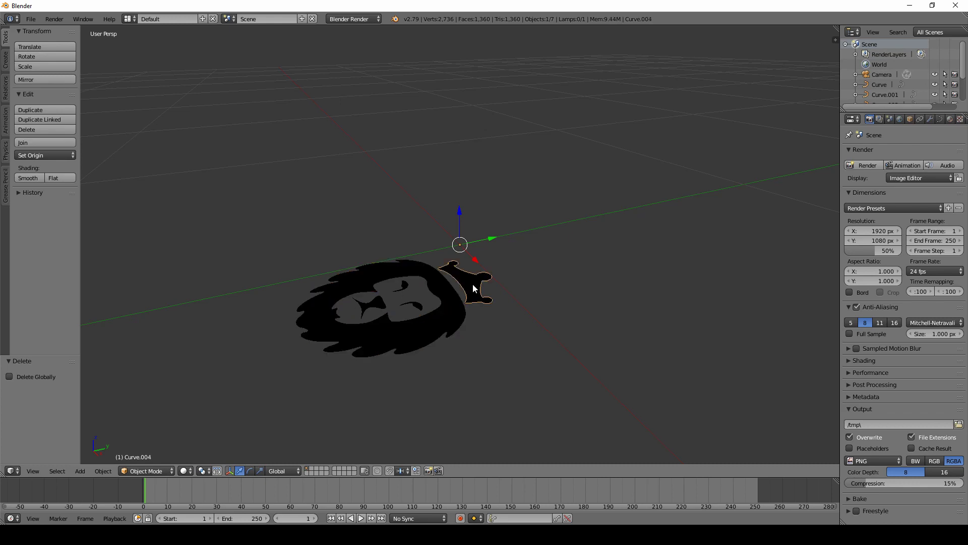
click(930, 119)
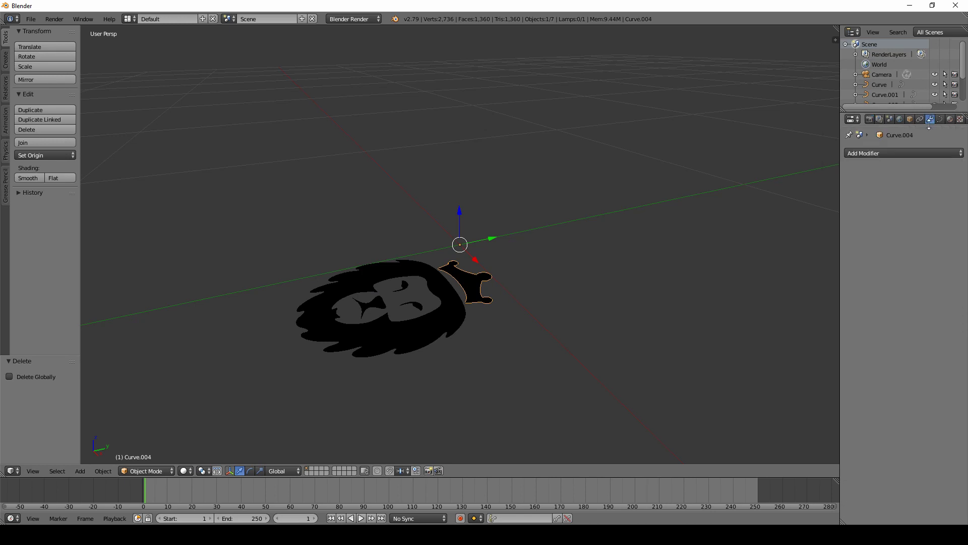
click(875, 152)
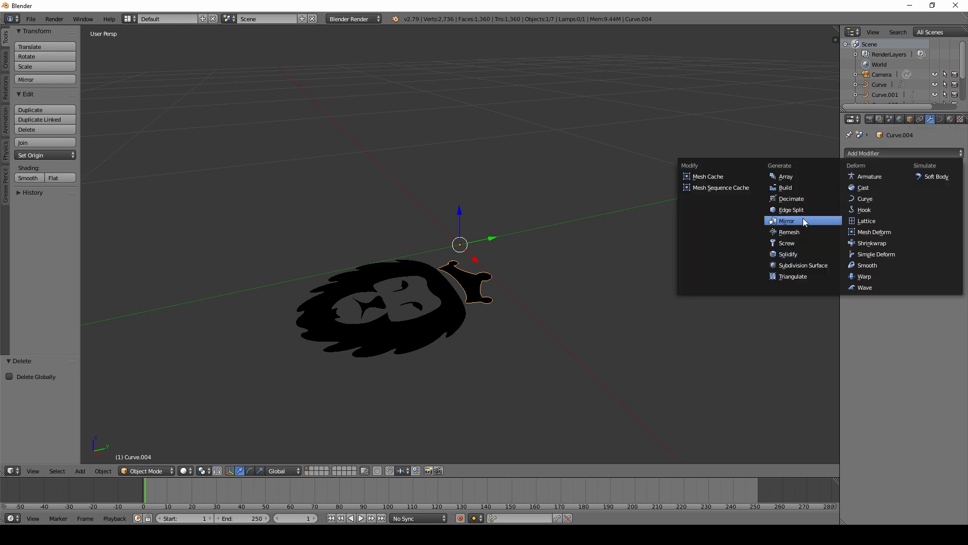
click(801, 253)
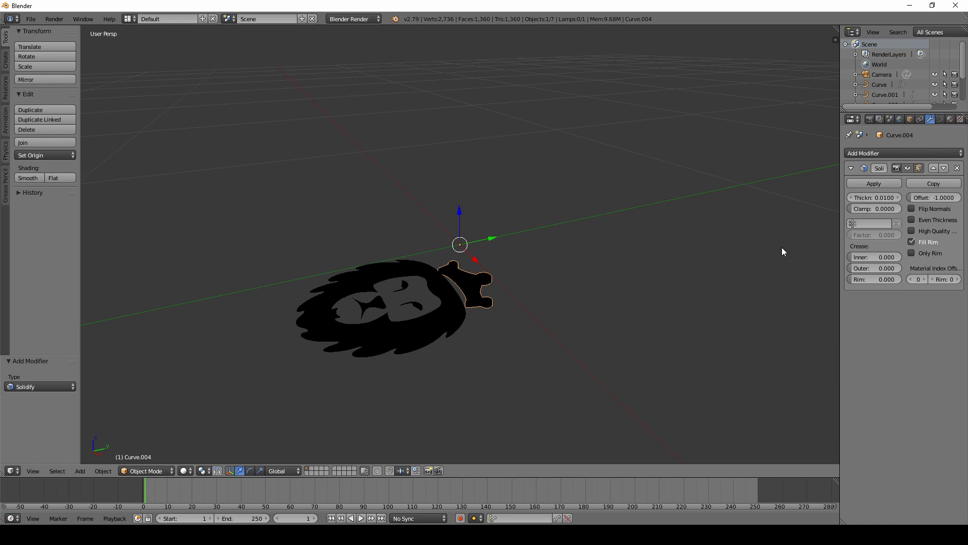
right_click(449, 296)
click(905, 152)
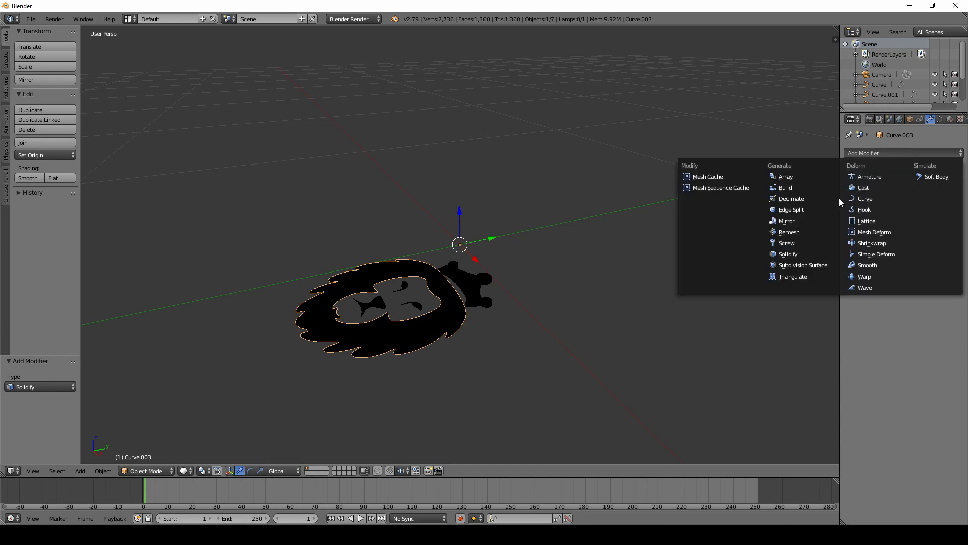
click(800, 252)
Step: Add Solidify modifiers to the eye pieces Curve, Curve.001 and Curve.002
right_click(409, 305)
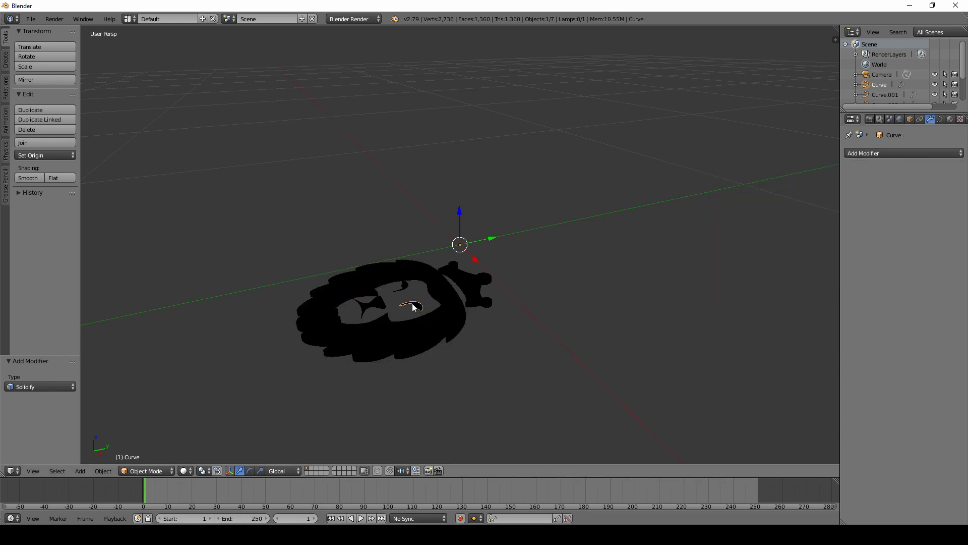
click(860, 154)
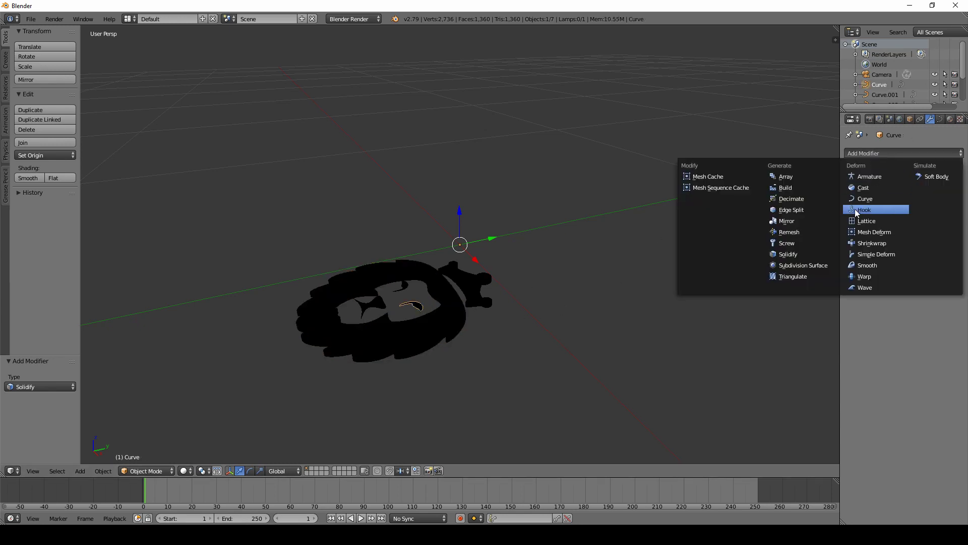
click(797, 252)
right_click(405, 288)
click(878, 152)
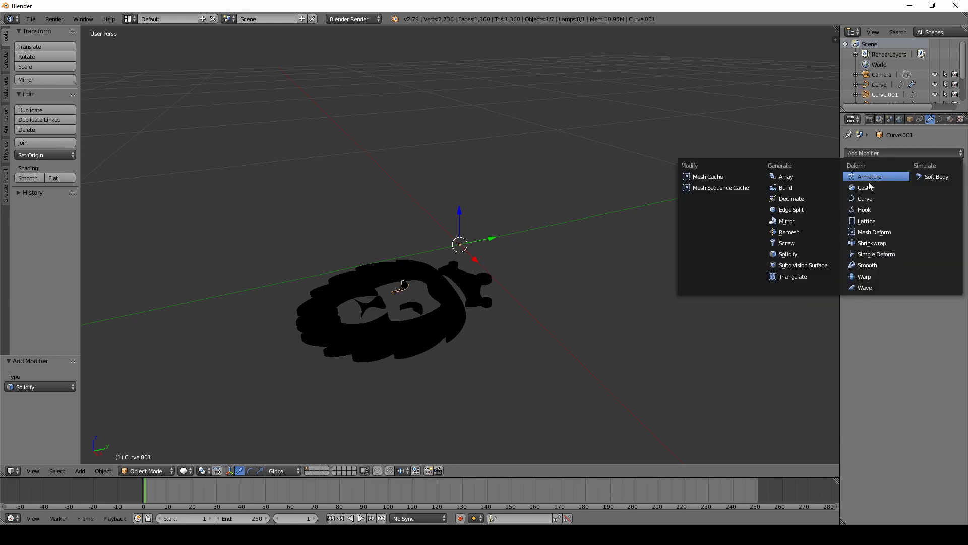
click(797, 252)
right_click(386, 307)
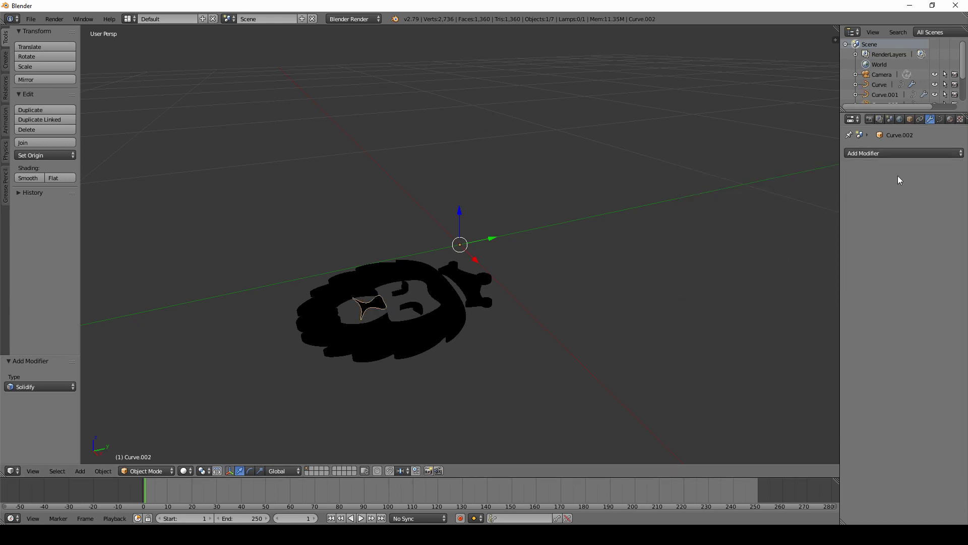
click(877, 153)
click(797, 253)
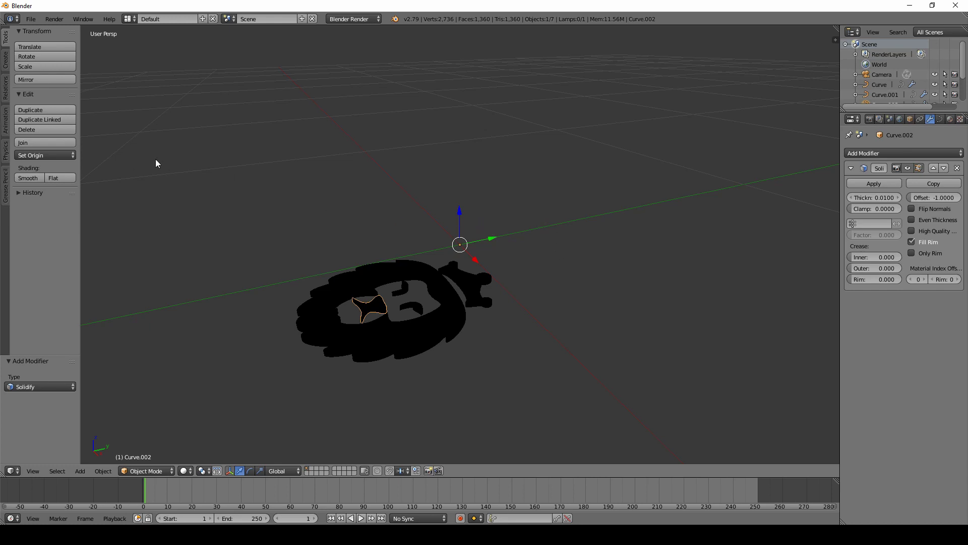
click(30, 21)
Step: Export the solidified logo as a Wavefront file named LionHead.obj on the Desktop
mouse_move(92, 223)
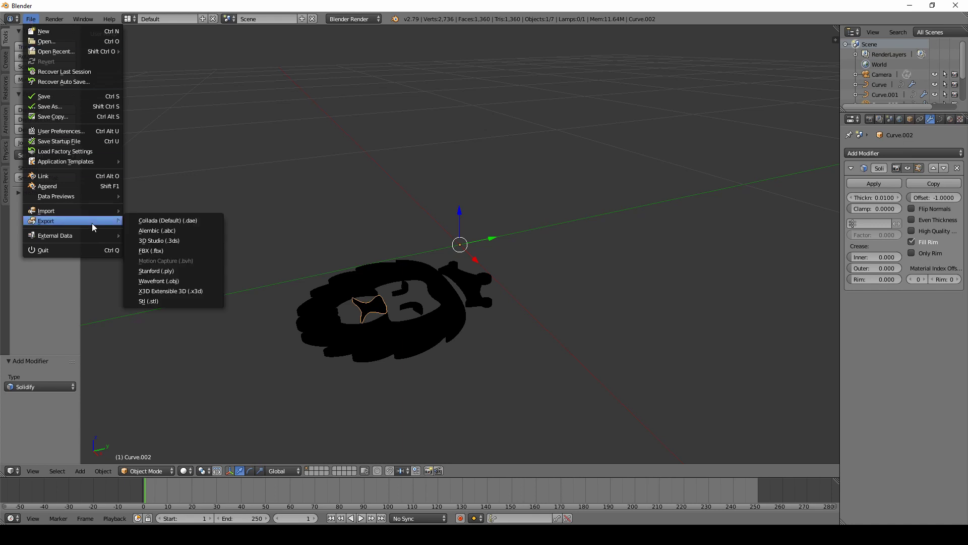
click(180, 281)
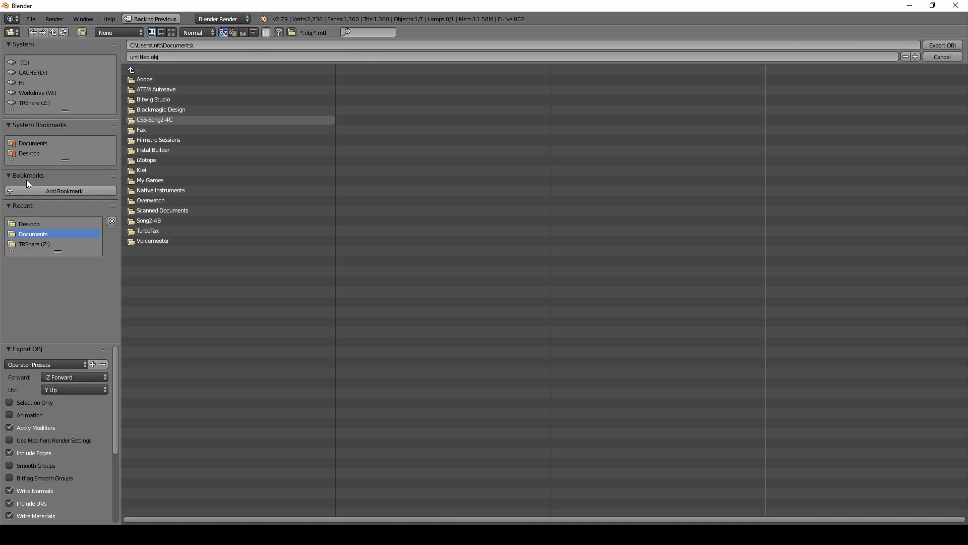
click(28, 154)
click(150, 56)
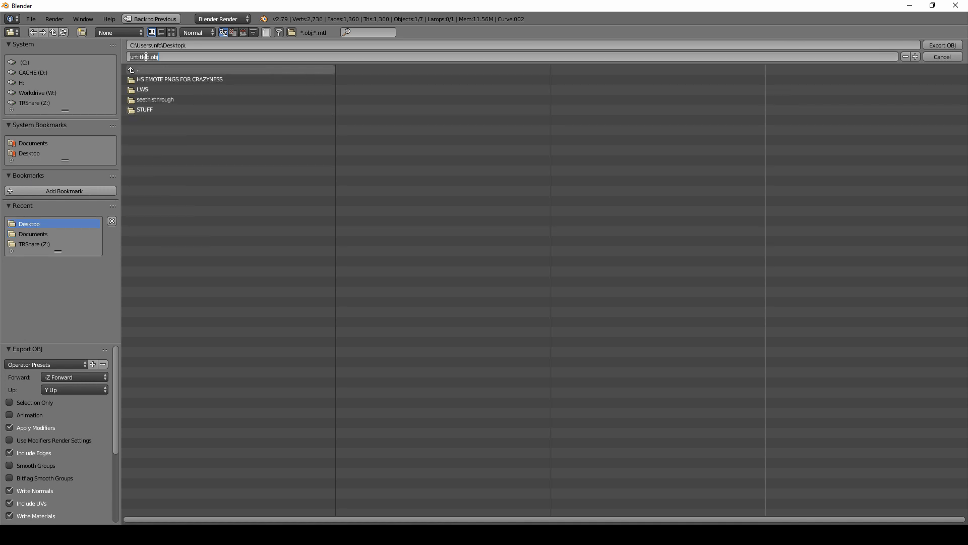
text(LionHead)
key(Return)
click(945, 47)
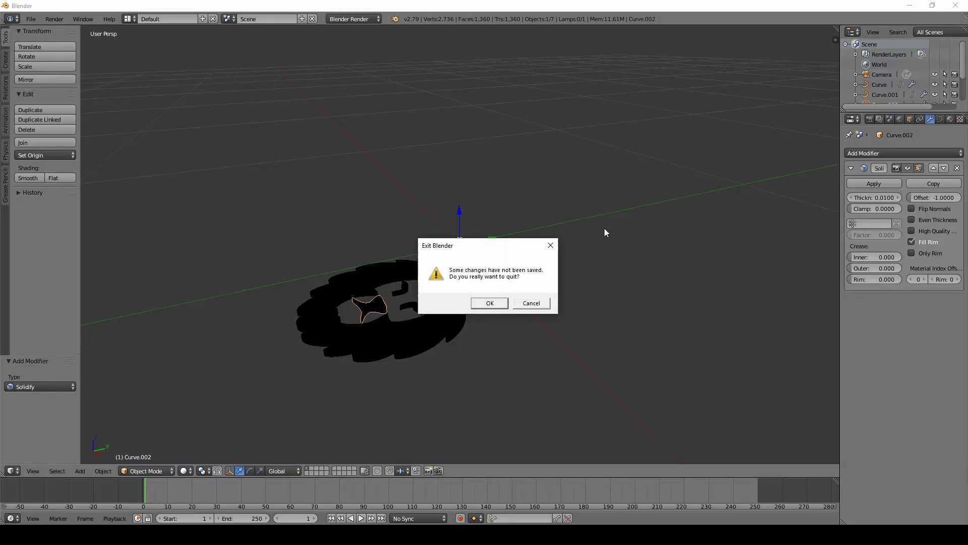
Step: Quit Blender, drop a Text+ title onto a new timeline, and open it in Fusion
click(490, 303)
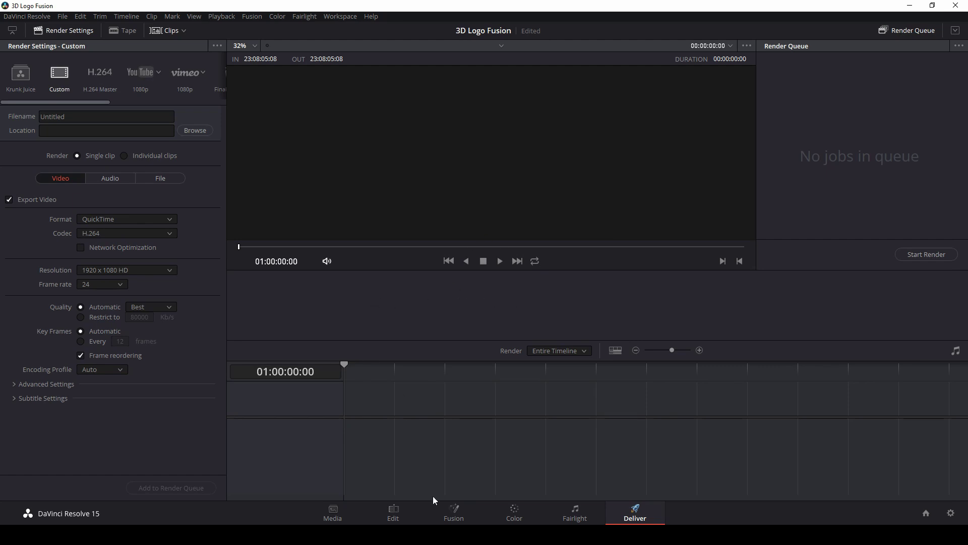
click(393, 514)
click(57, 30)
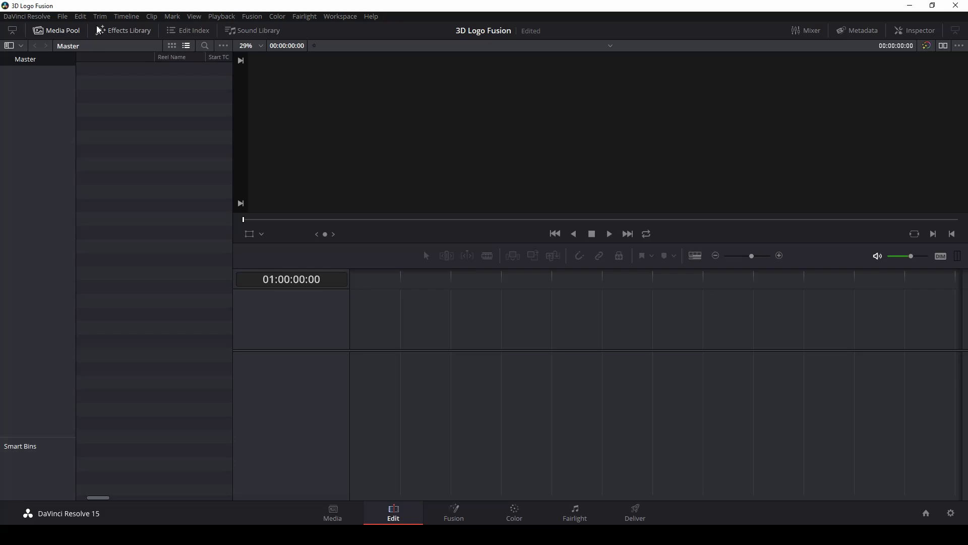
click(123, 31)
click(51, 329)
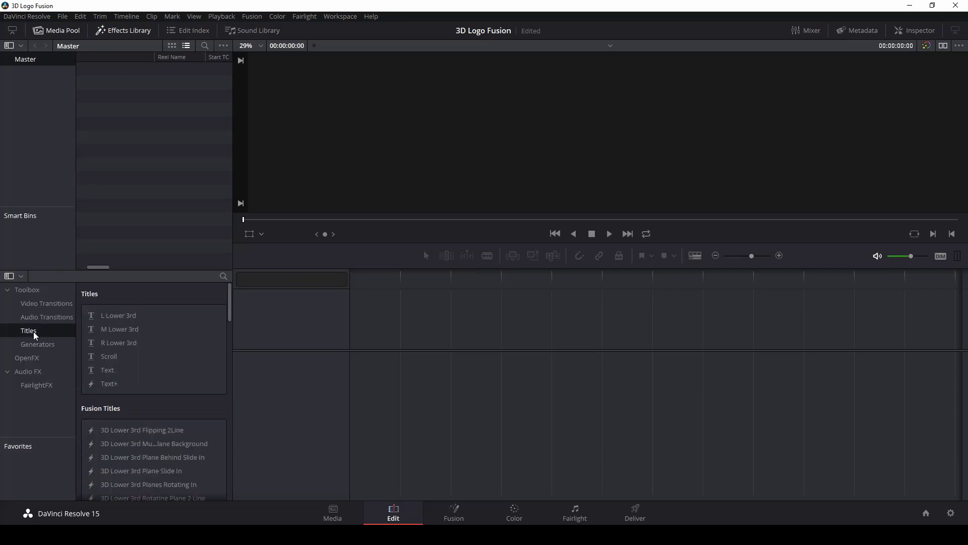
drag(109, 387, 349, 338)
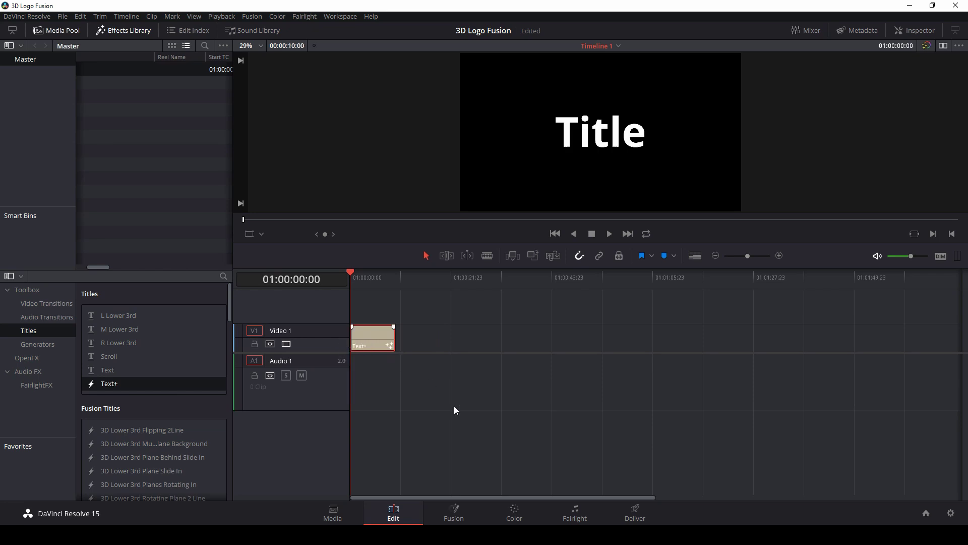
click(456, 520)
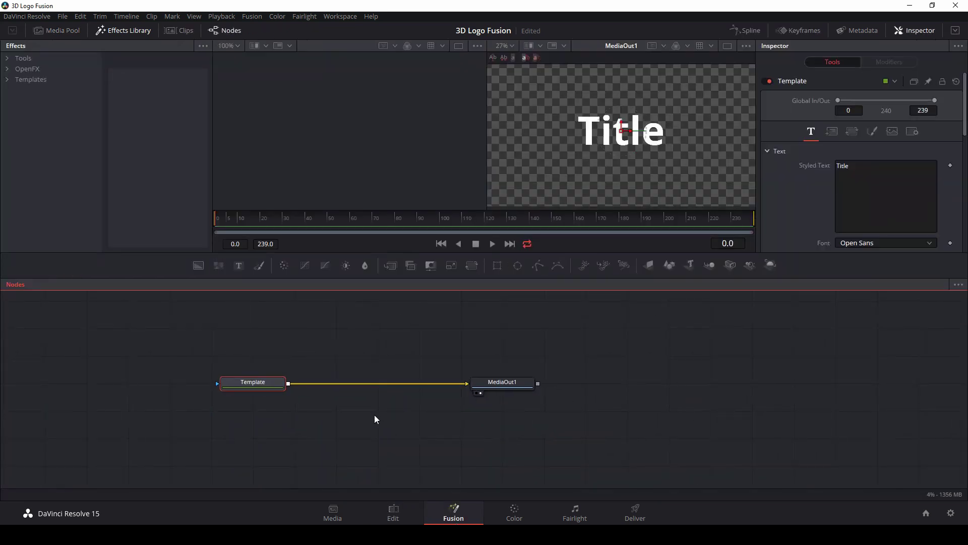
drag(307, 415, 237, 377)
Step: Delete the Template node and add an FBXMesh3D node loading Desktop\LionHead.obj
key(Delete)
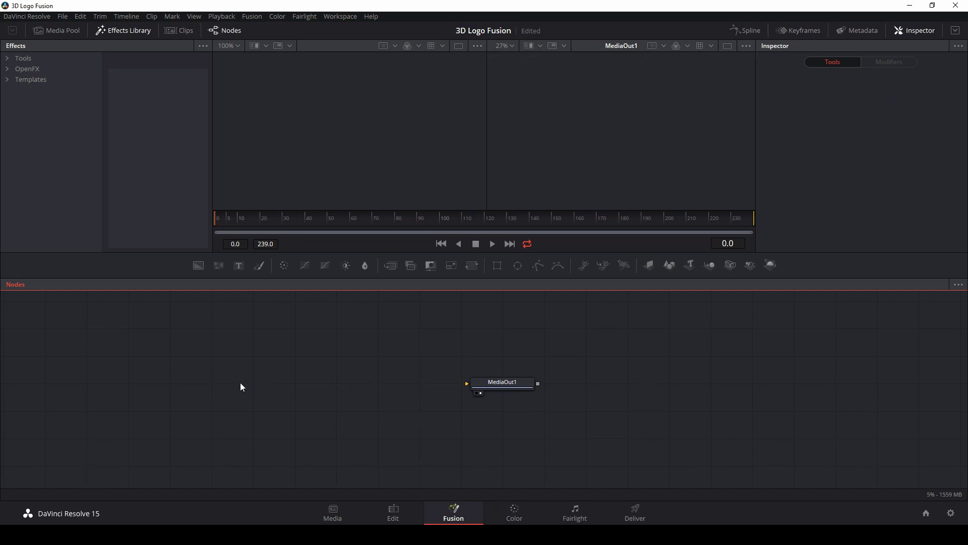
key(shift+space)
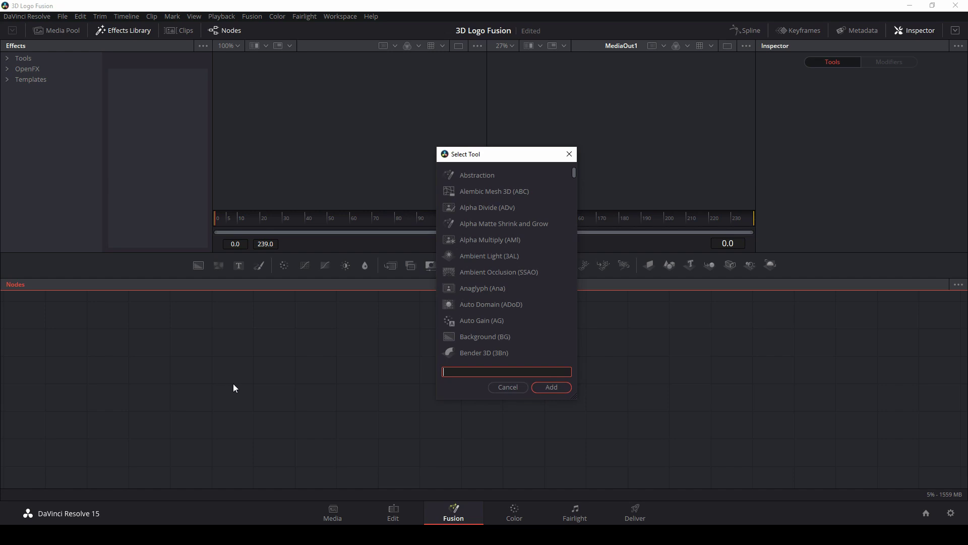
text(fbx)
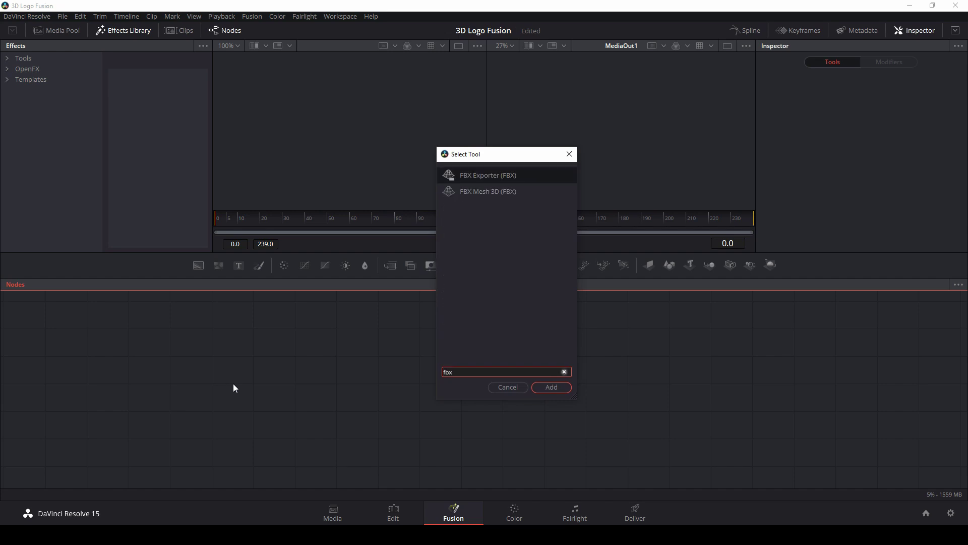
click(490, 191)
click(552, 387)
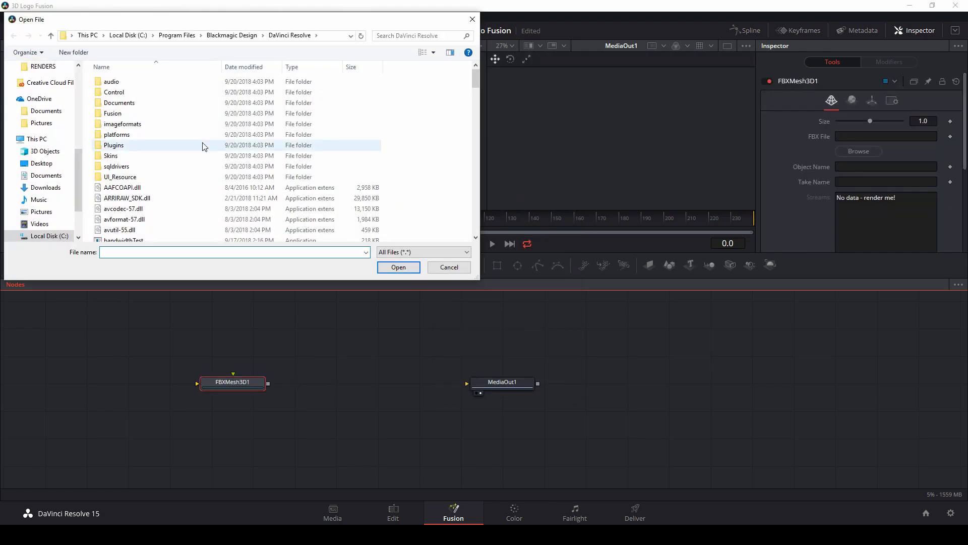
click(42, 163)
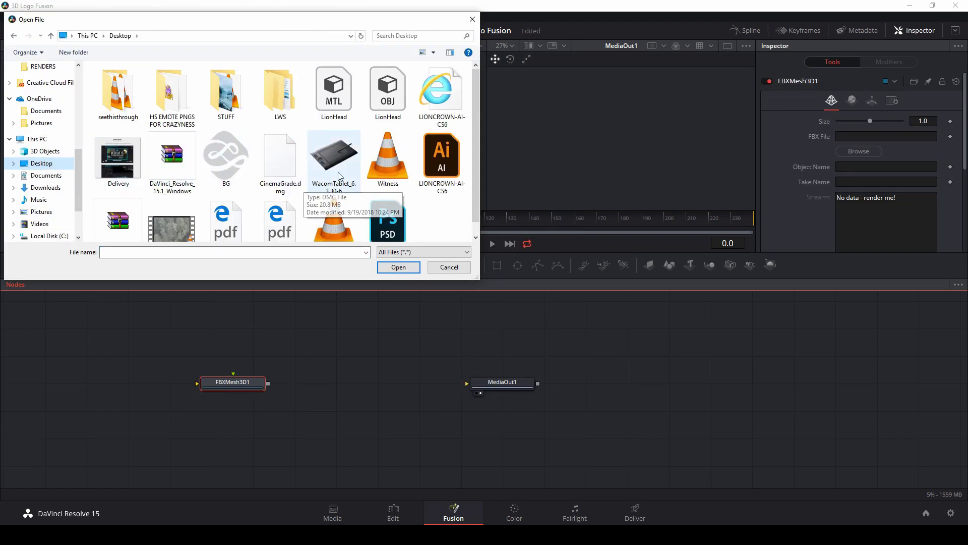
click(337, 108)
click(387, 94)
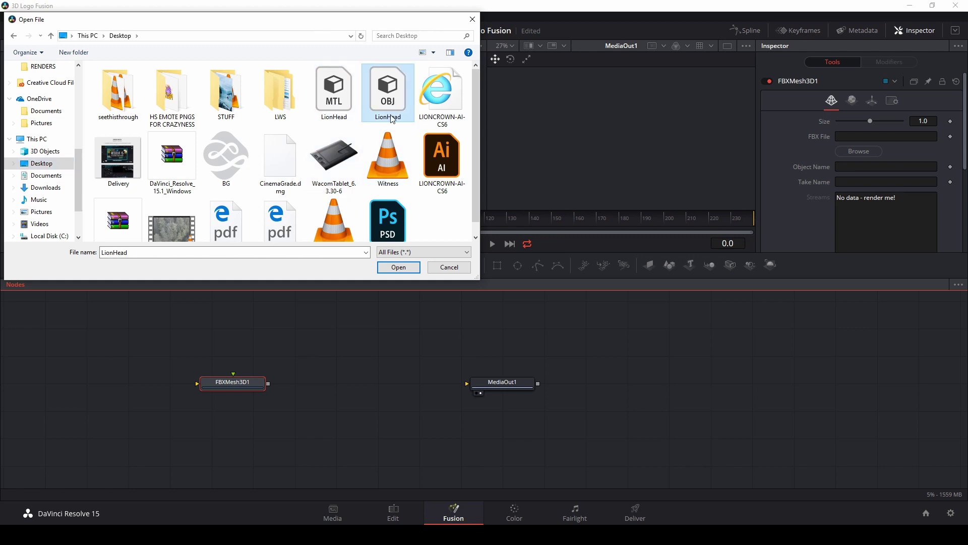
click(398, 267)
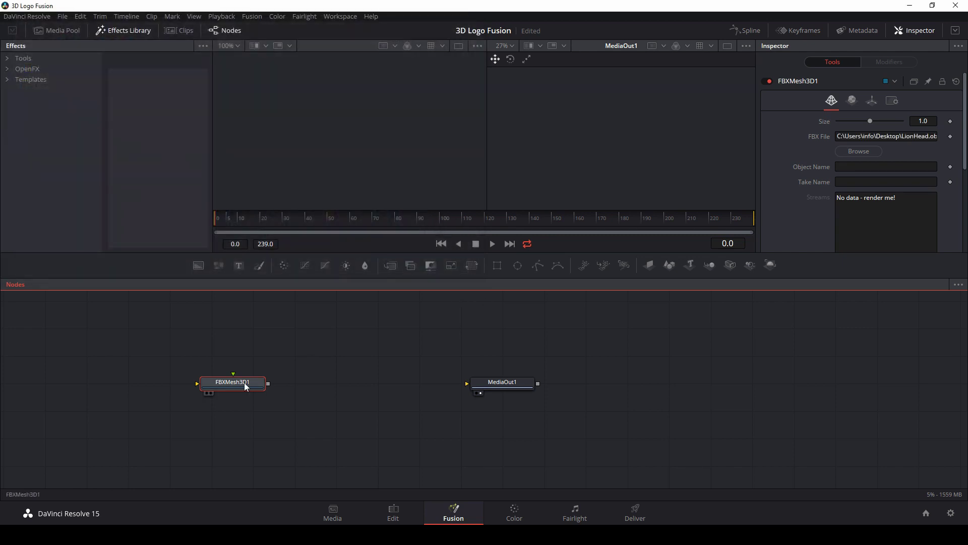
Step: View the lion mesh in the left viewer, tilt it, and reposition FBXMesh3D1
key(1)
drag(388, 172, 410, 136)
drag(254, 381, 232, 371)
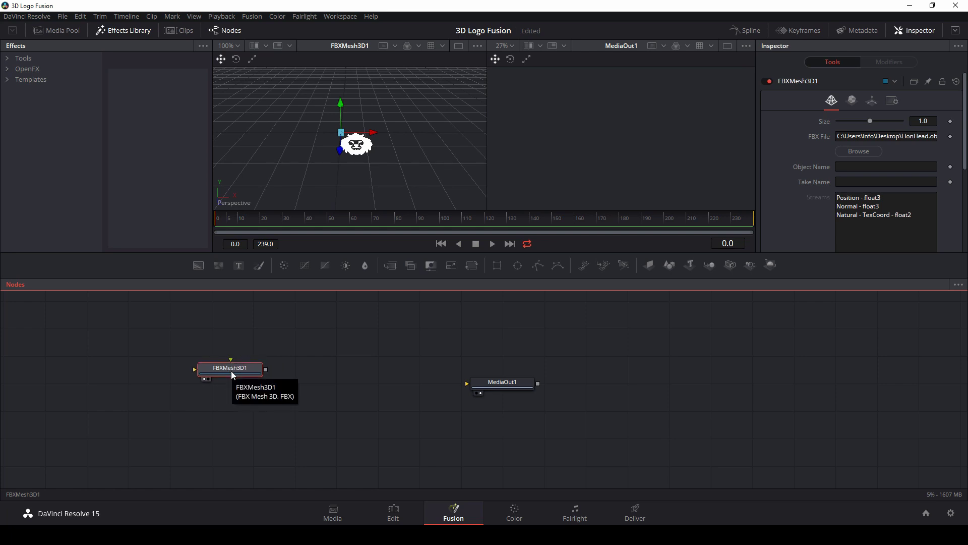
Step: Add Renderer3D1 after the mesh, wire it into MediaOut1, and shift the mesh node left
key(shift+space)
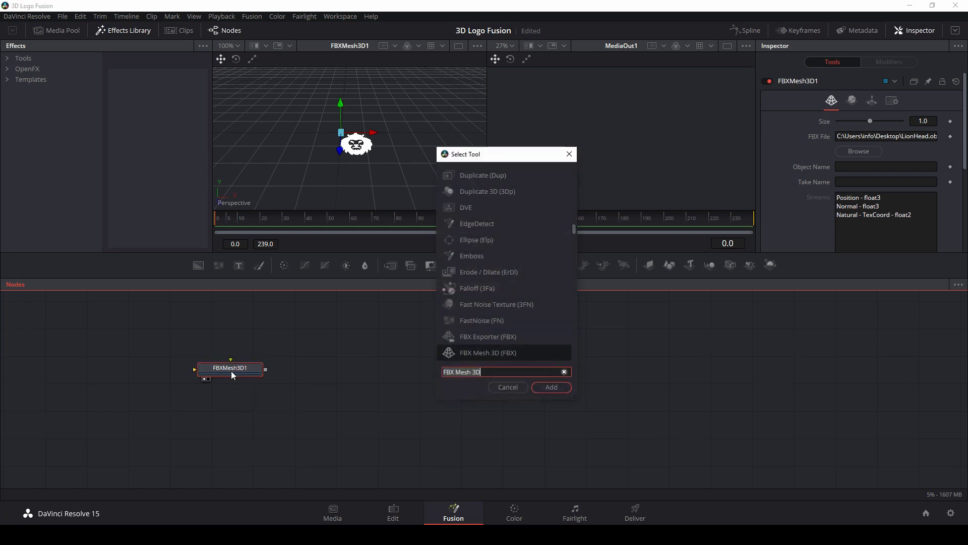
text(rende)
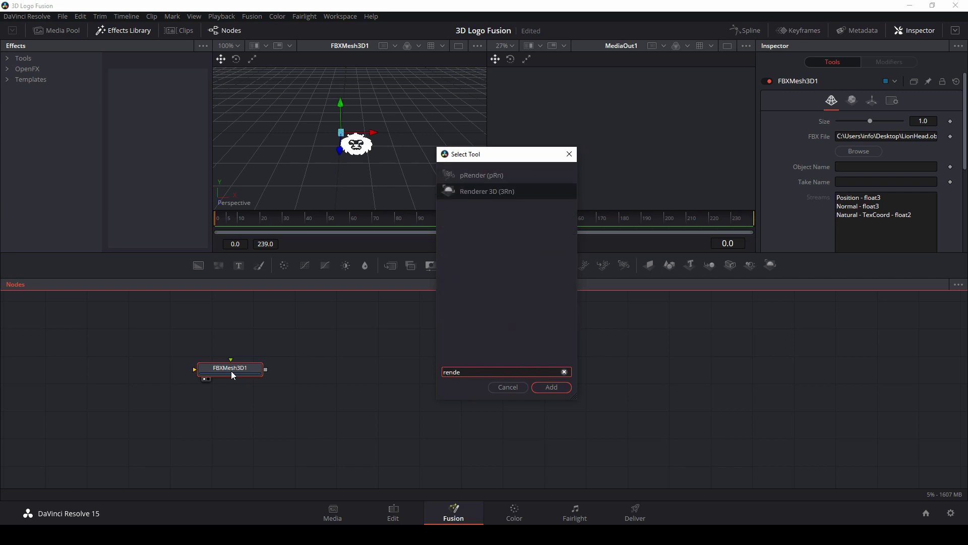
key(Return)
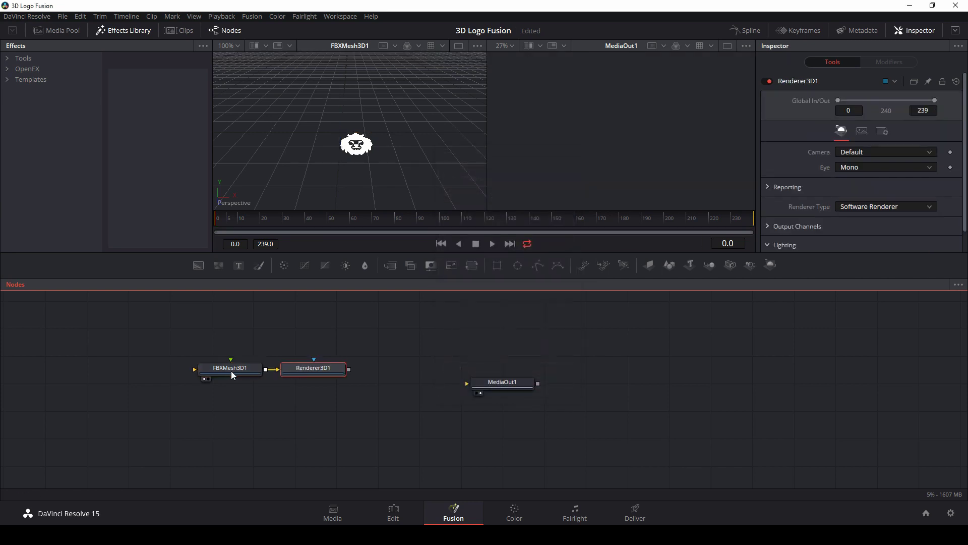
drag(348, 370, 467, 383)
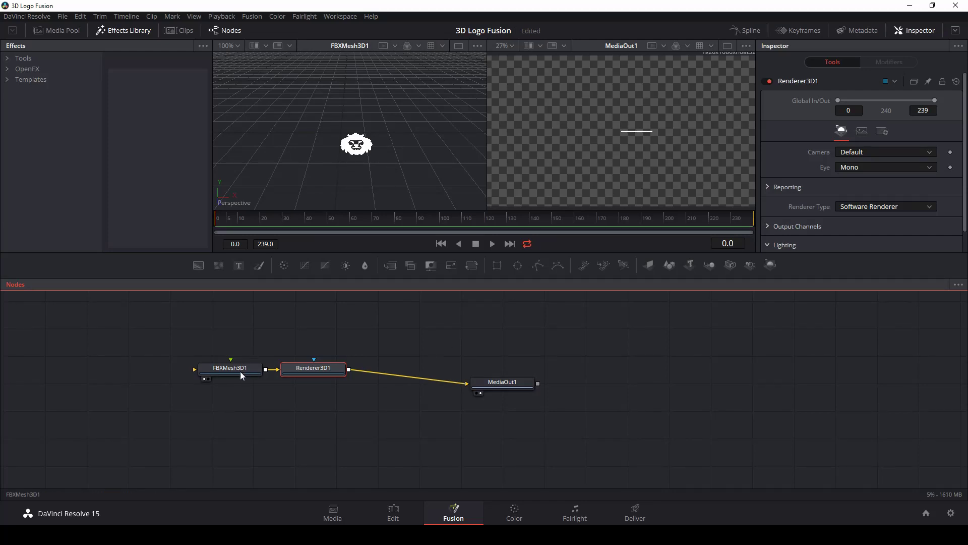
drag(240, 371, 140, 369)
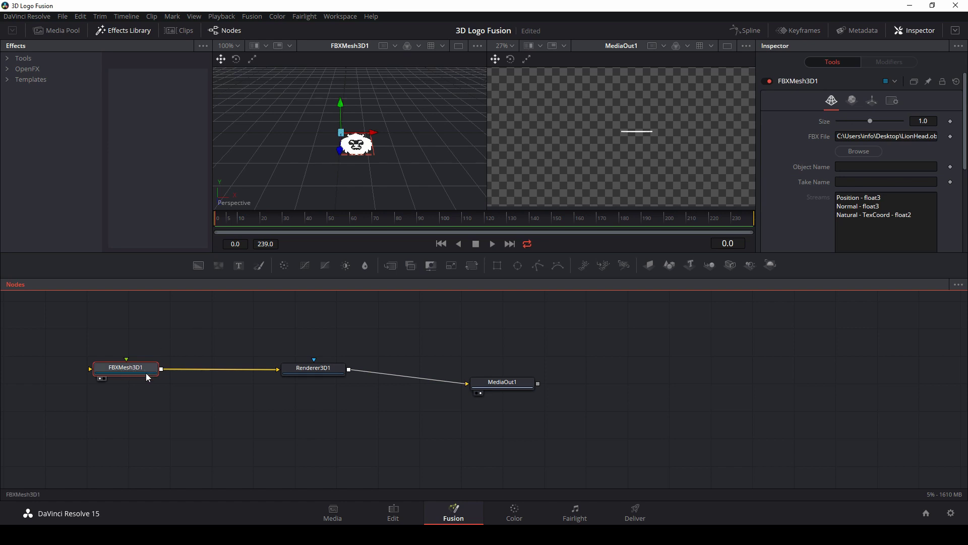
Step: Add a Directional Light node through the tool search using 'lig'
key(shift+space)
text(rende)
key(BackSpace)
key(BackSpace)
key(BackSpace)
key(BackSpace)
key(BackSpace)
text(lig)
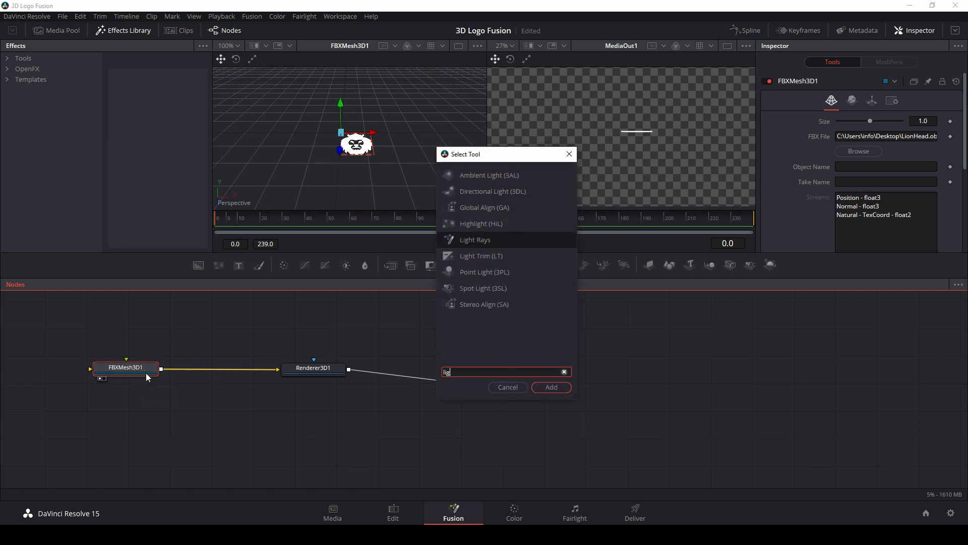
key(Down)
key(Down)
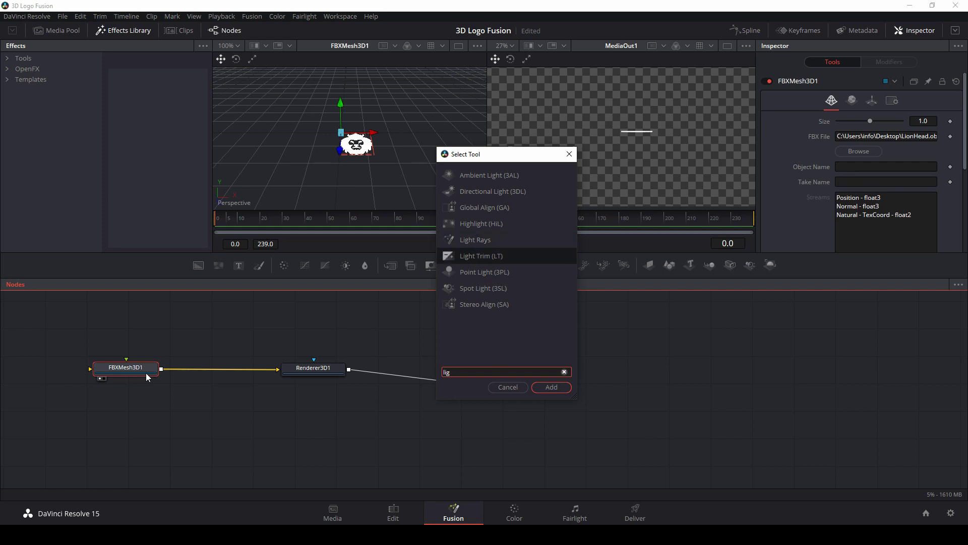
key(Up)
key(Up)
key(Up)
key(Up)
key(Up)
key(Return)
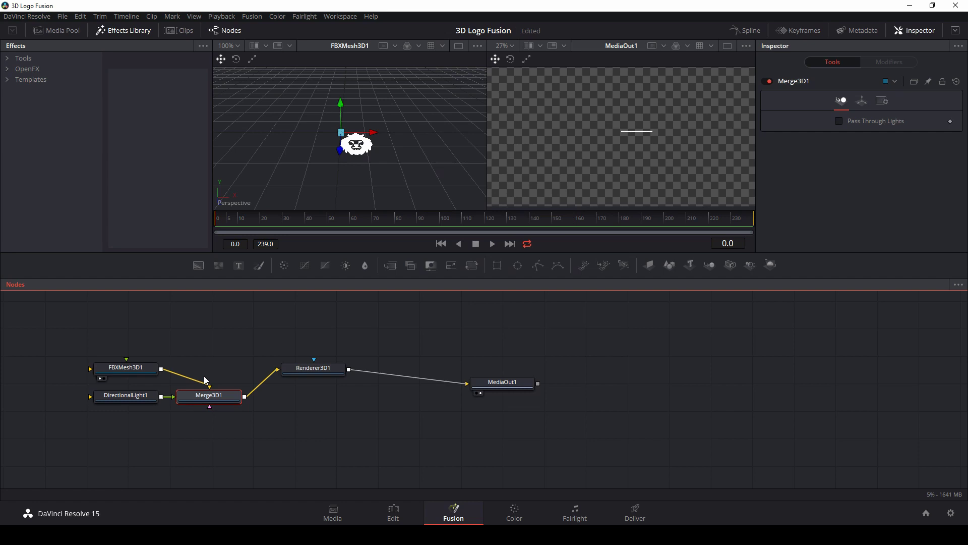
Step: Arrange the light above Merge3D1, view the merge, then raise the light and re-aim it
drag(226, 405, 238, 368)
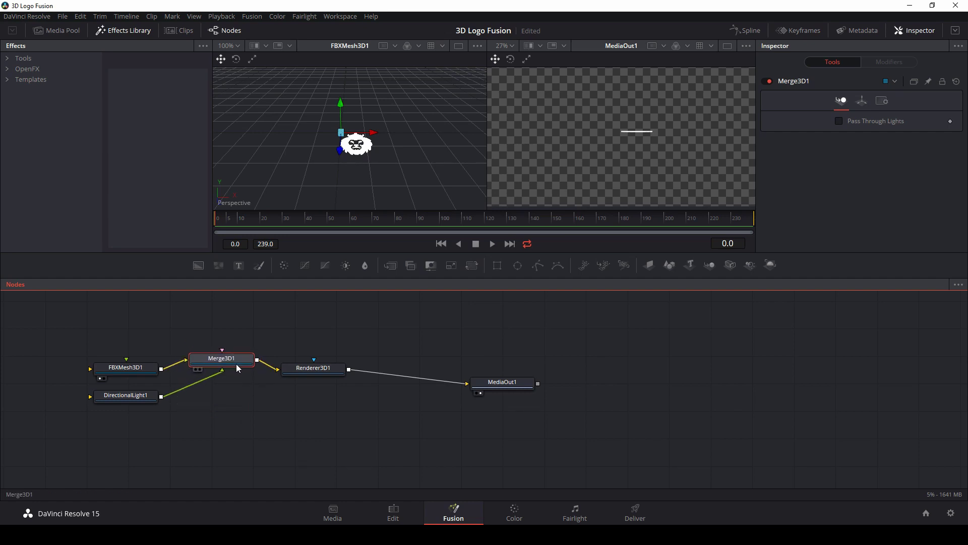
drag(125, 402, 213, 325)
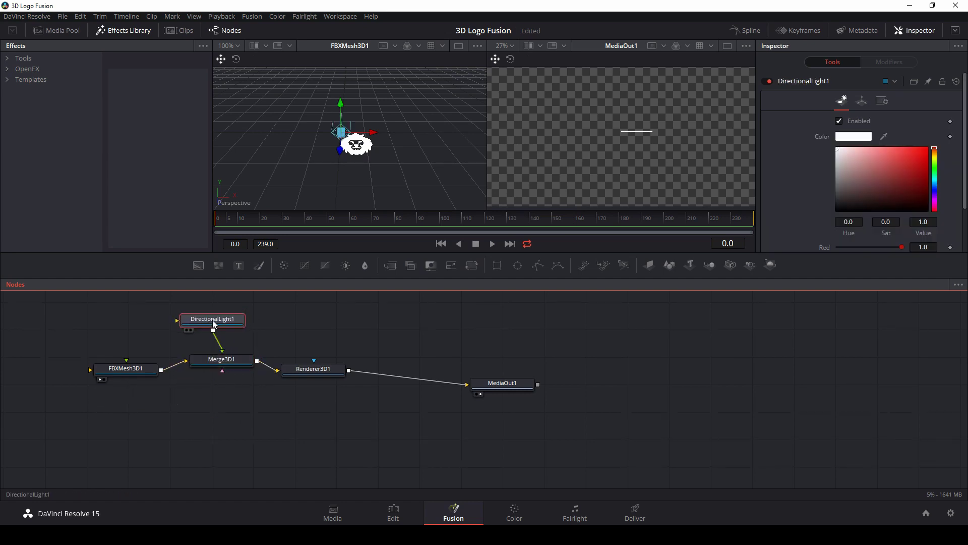
click(235, 363)
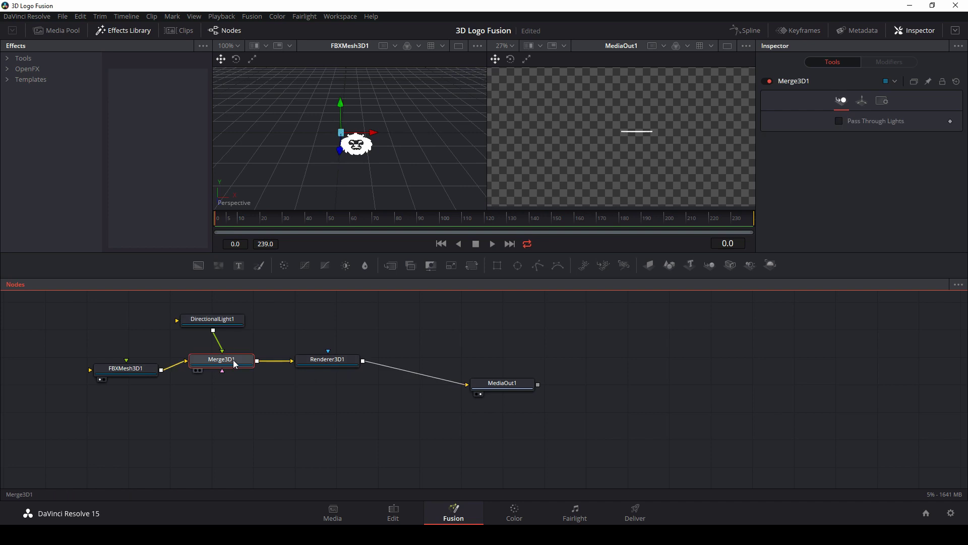
key(1)
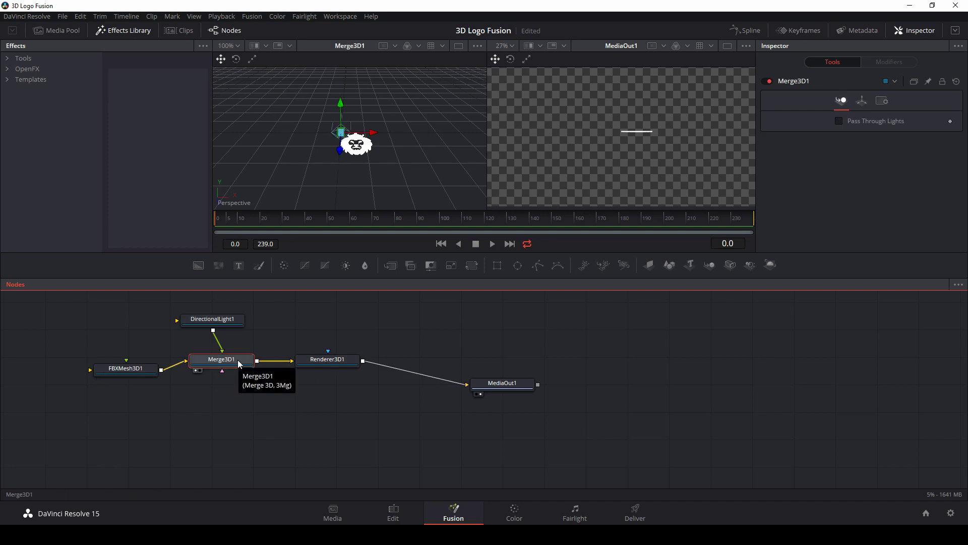
click(342, 150)
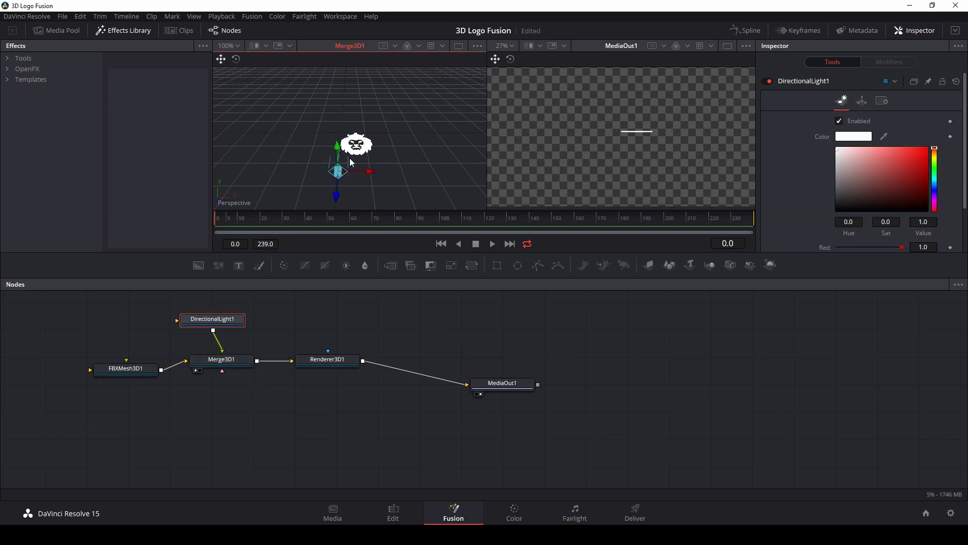
drag(338, 150, 345, 115)
key(w)
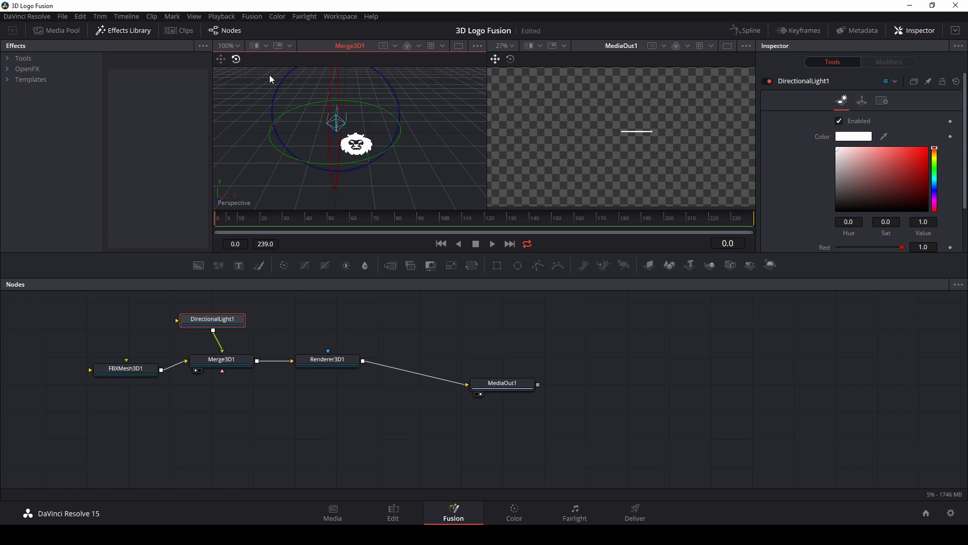
drag(360, 167, 356, 98)
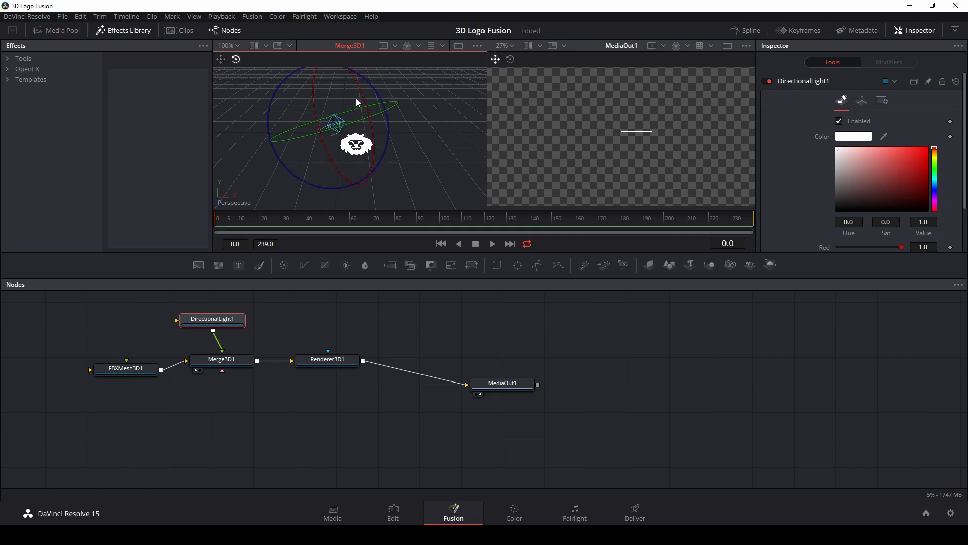
Step: Select FBXMesh3D1 and enlarge the viewers to frame the lion logo
click(126, 369)
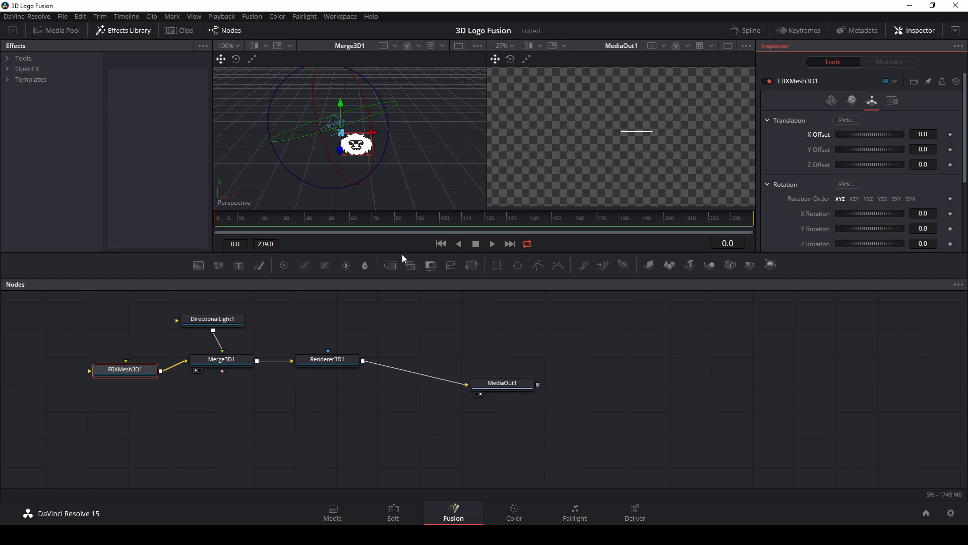
drag(402, 277, 407, 379)
drag(212, 184, 99, 187)
drag(430, 182, 566, 182)
scroll(371, 232, up, 5)
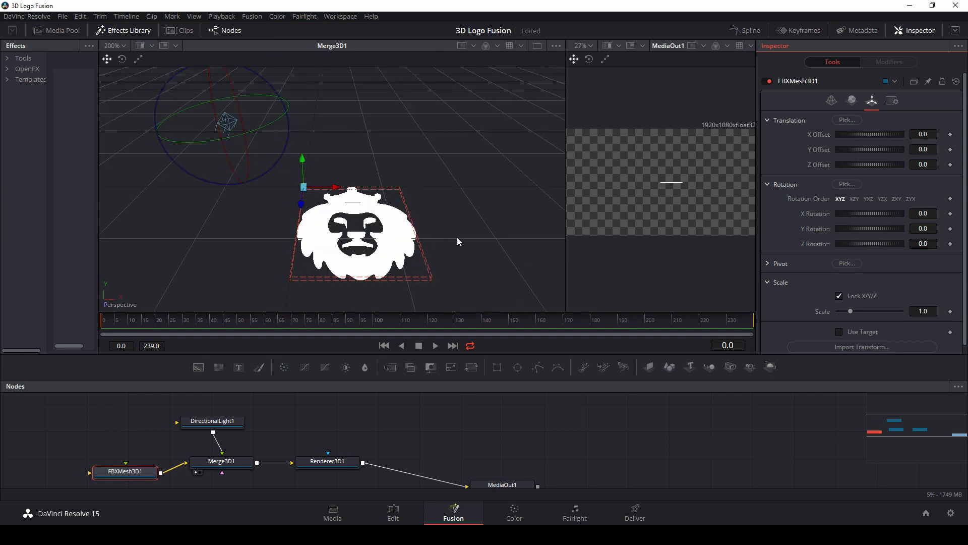
drag(447, 246, 431, 205)
Step: Set FBXMesh3D1's X Pivot to 0.151 and reset Y Pivot to 0
click(832, 100)
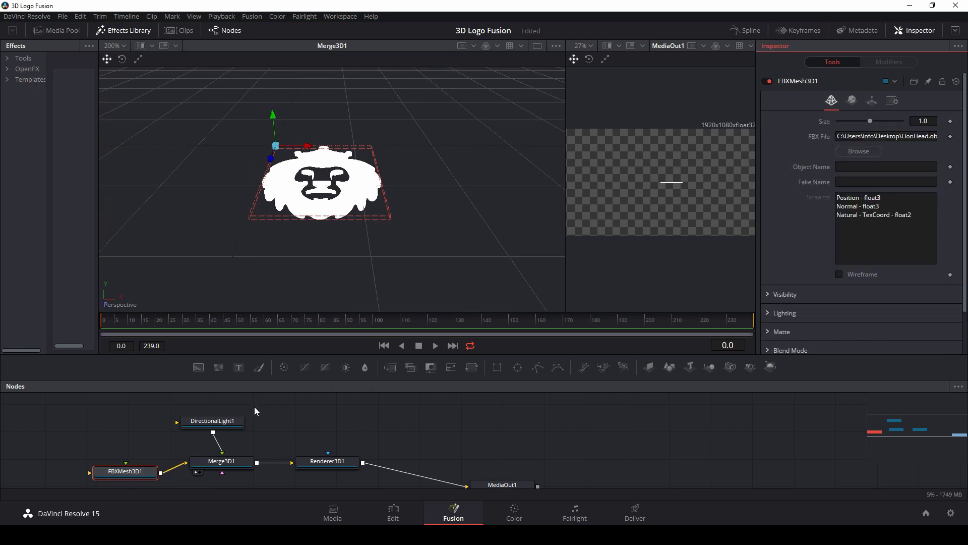
click(872, 101)
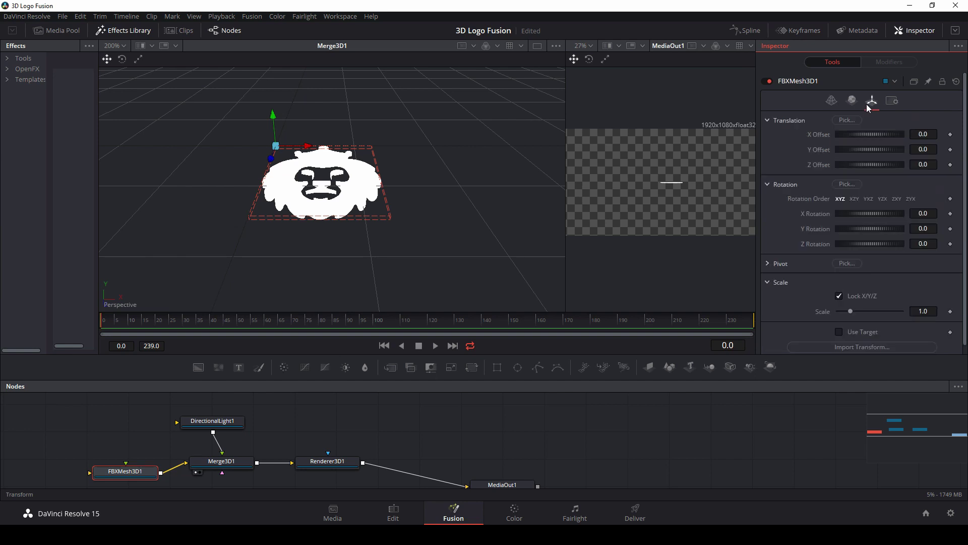
click(767, 263)
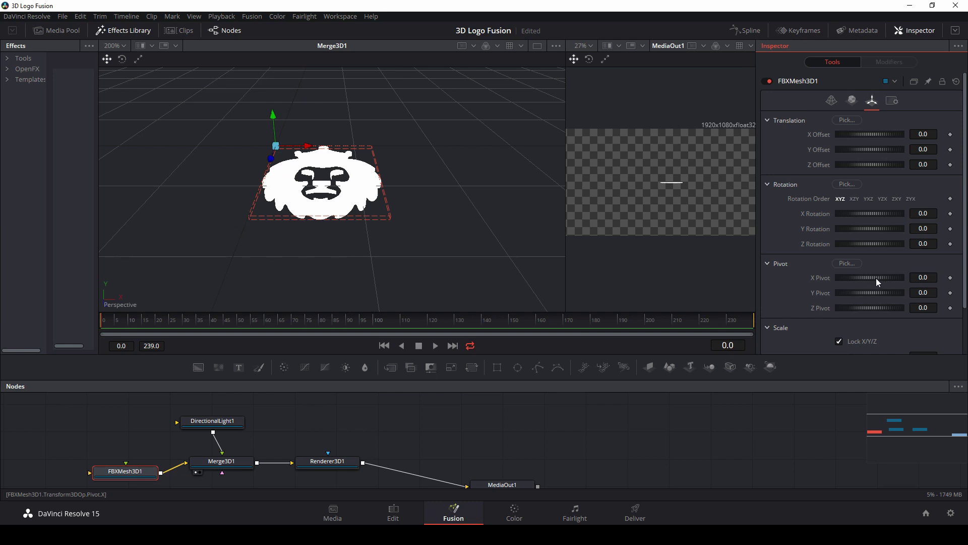
drag(876, 277, 868, 293)
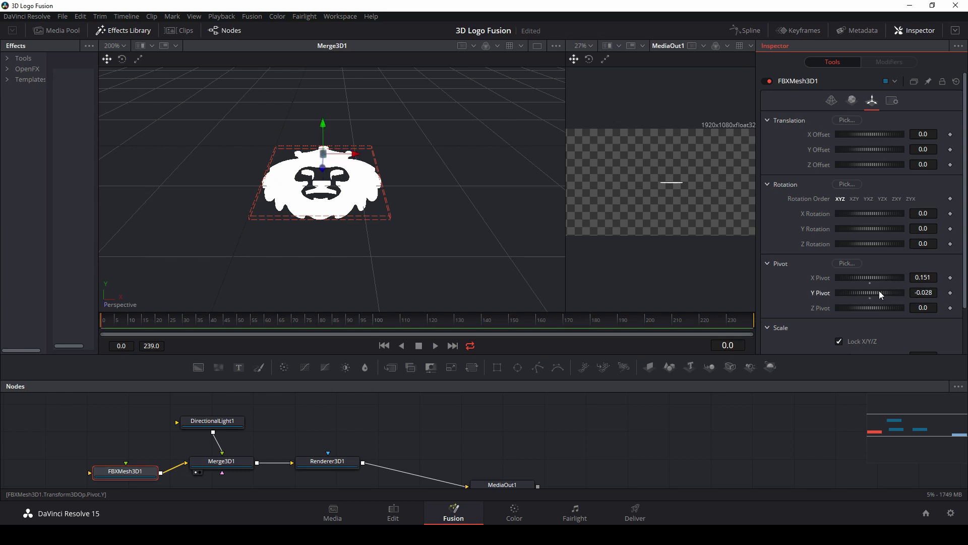
double_click(832, 295)
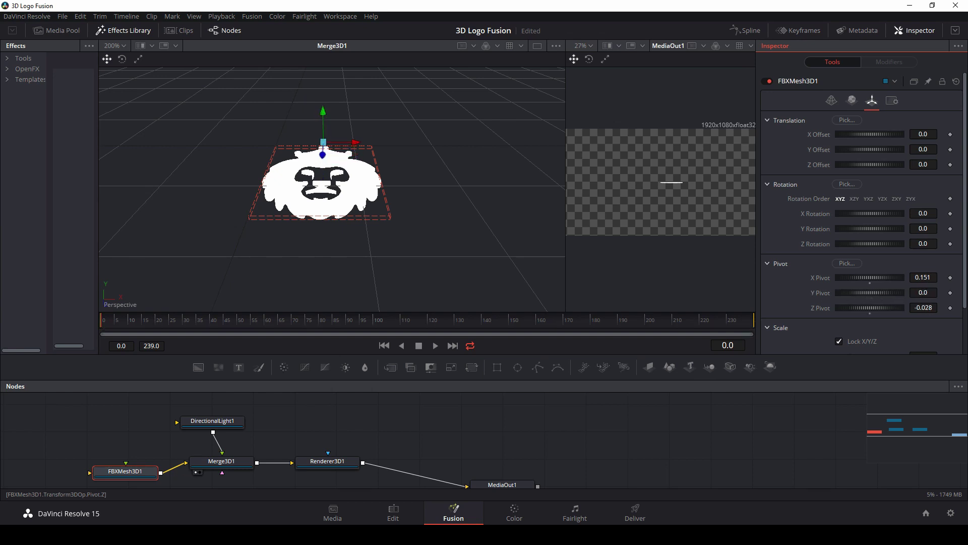
Step: Set Z Pivot to 0.231 and X Rotation to 90 so the logo stands upright
drag(869, 308, 872, 307)
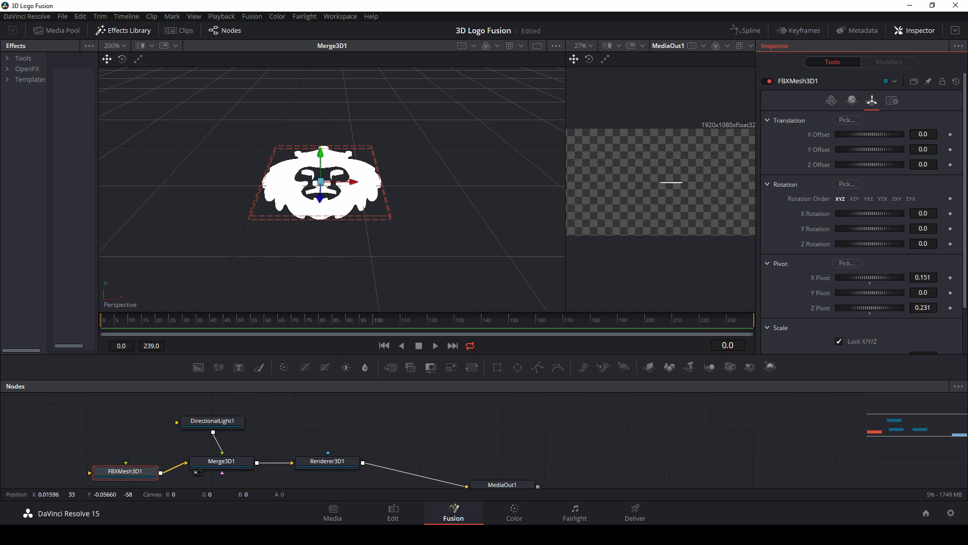
drag(321, 187, 353, 192)
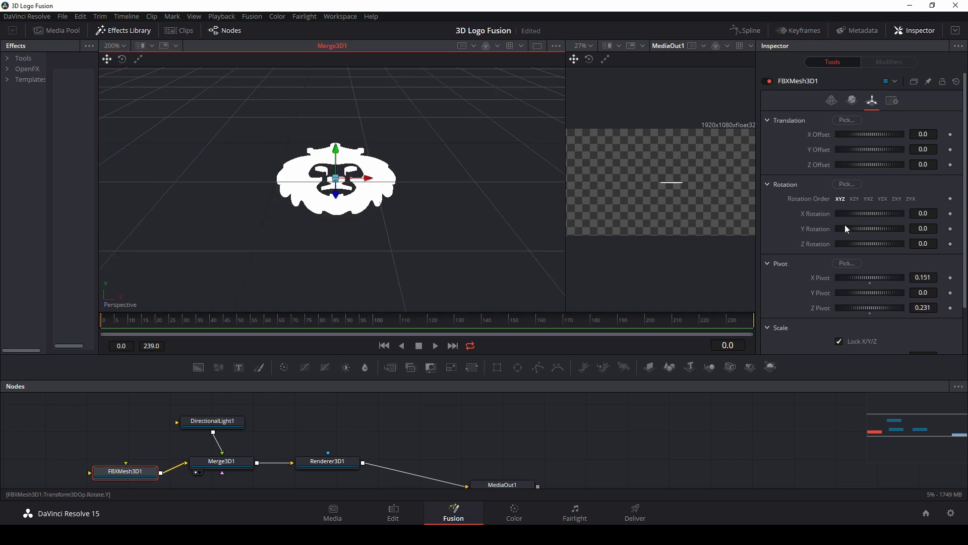
click(932, 213)
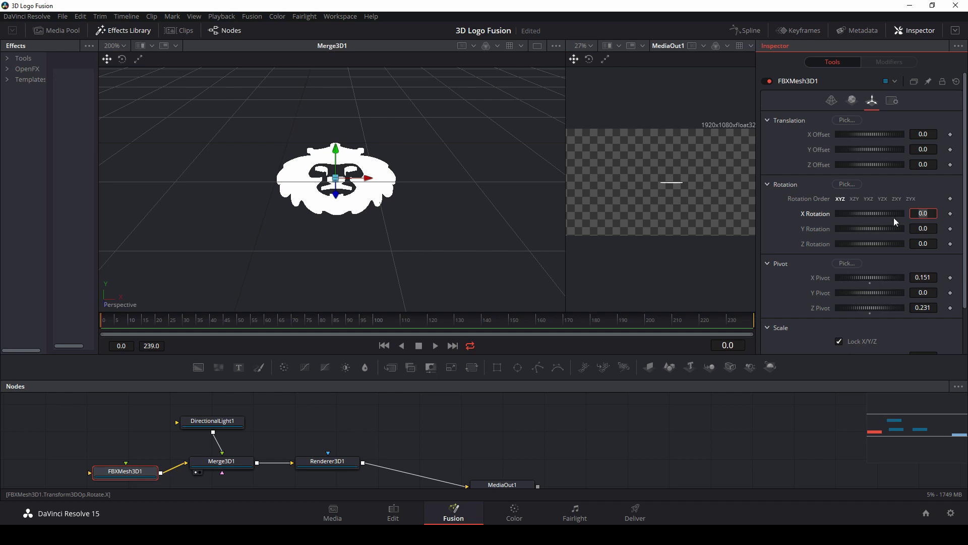
text(90)
key(Tab)
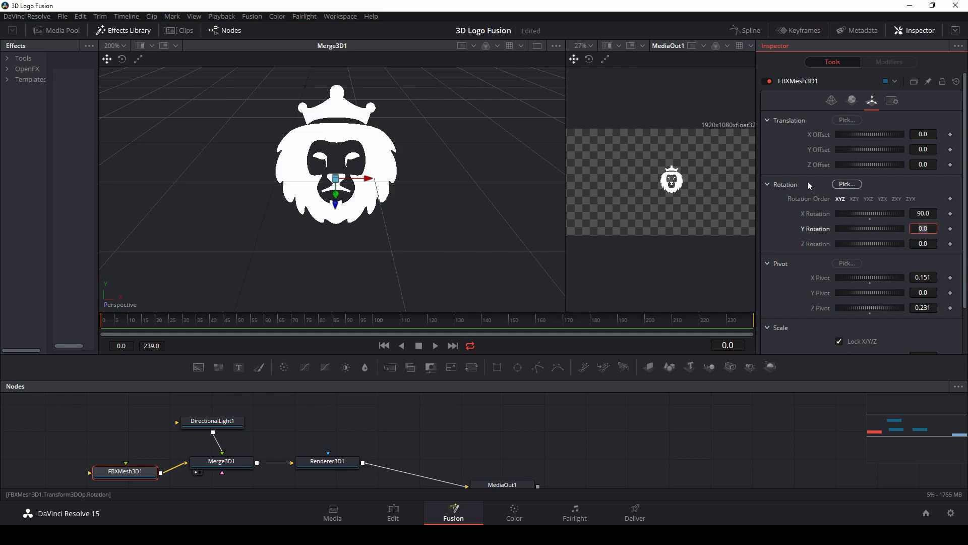
Step: Resize the viewers and move the logo to centre it in the rendered output
drag(414, 194, 400, 211)
drag(426, 241, 416, 202)
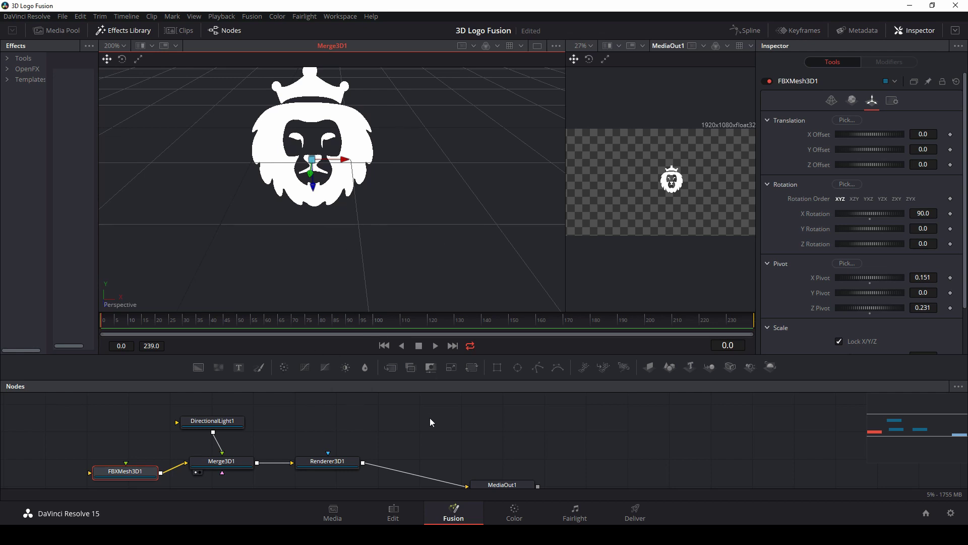
drag(483, 355, 485, 275)
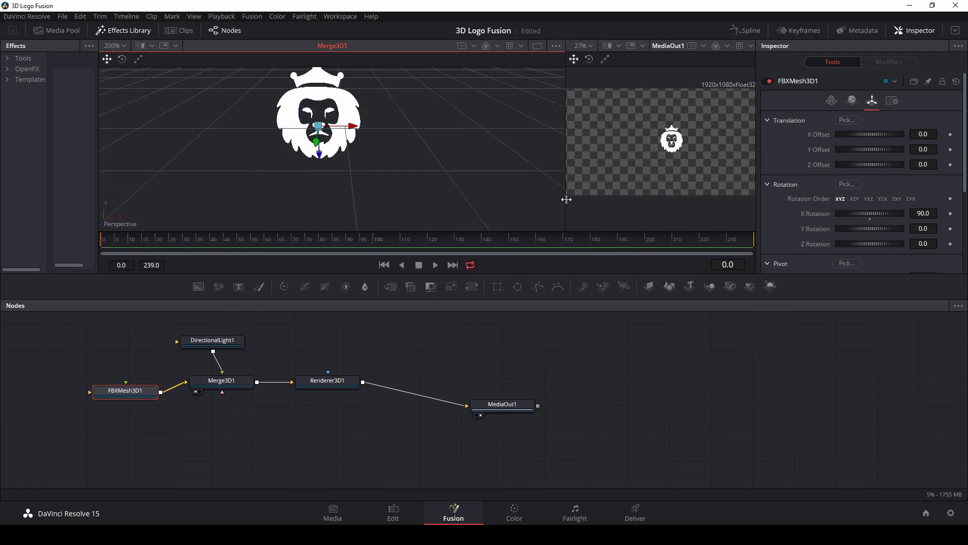
drag(566, 199, 346, 212)
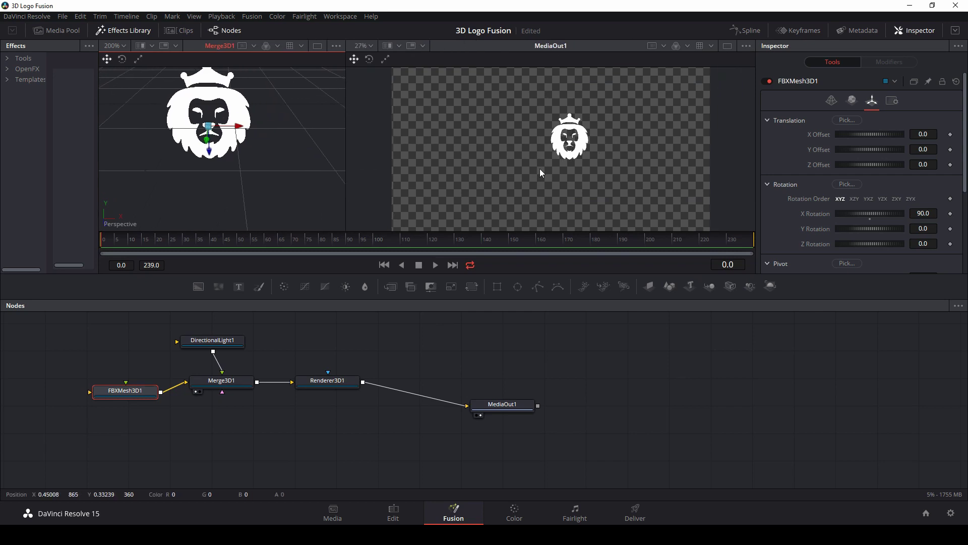
drag(226, 127, 173, 147)
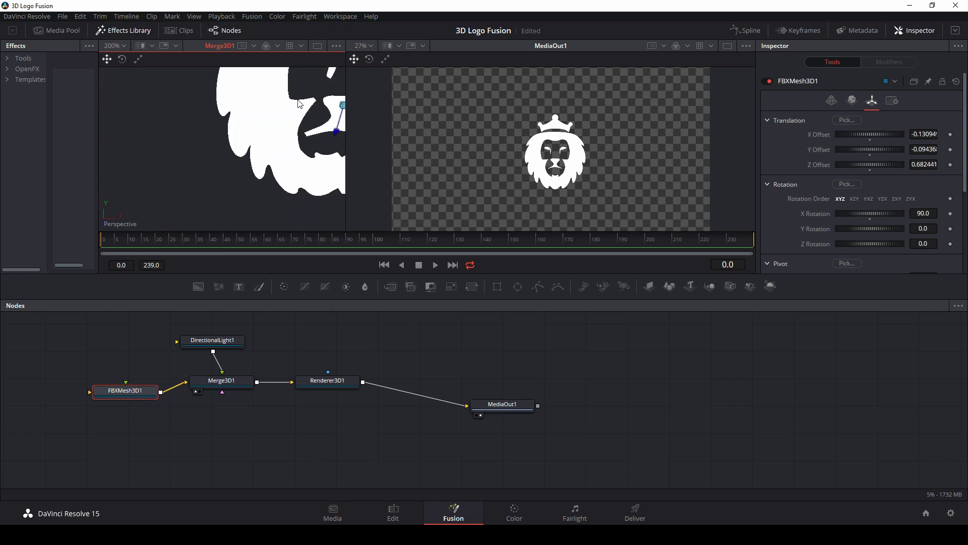
Step: Try colours on DirectionalLight1, then enable Lighting in Renderer3D1
scroll(299, 104, down, 5)
click(225, 143)
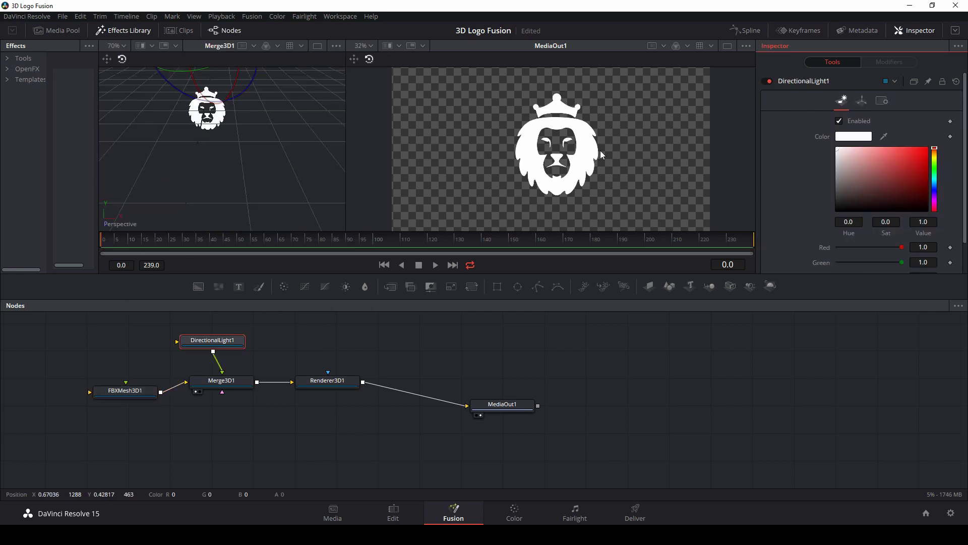
drag(900, 158, 928, 148)
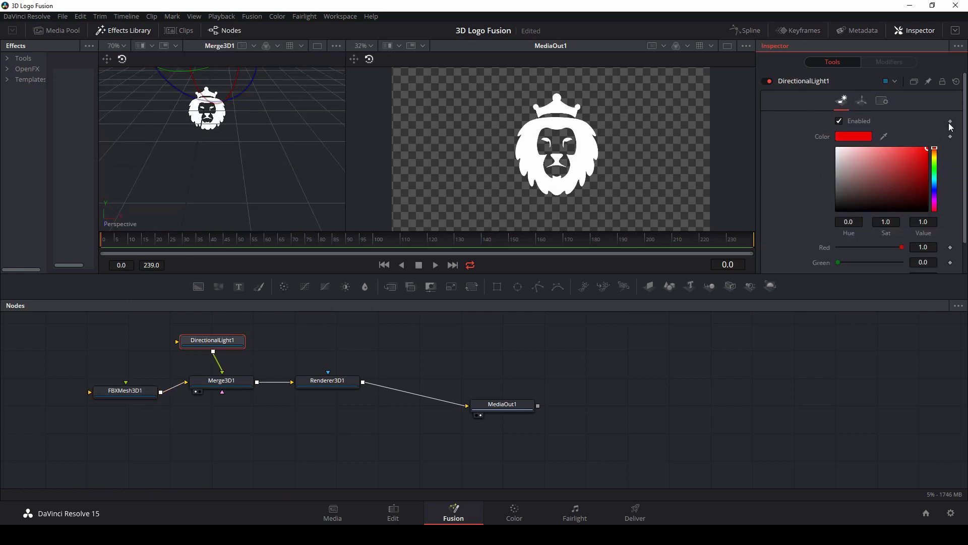
mouse_move(839, 153)
mouse_down()
mouse_move(816, 156)
mouse_move(819, 140)
mouse_up()
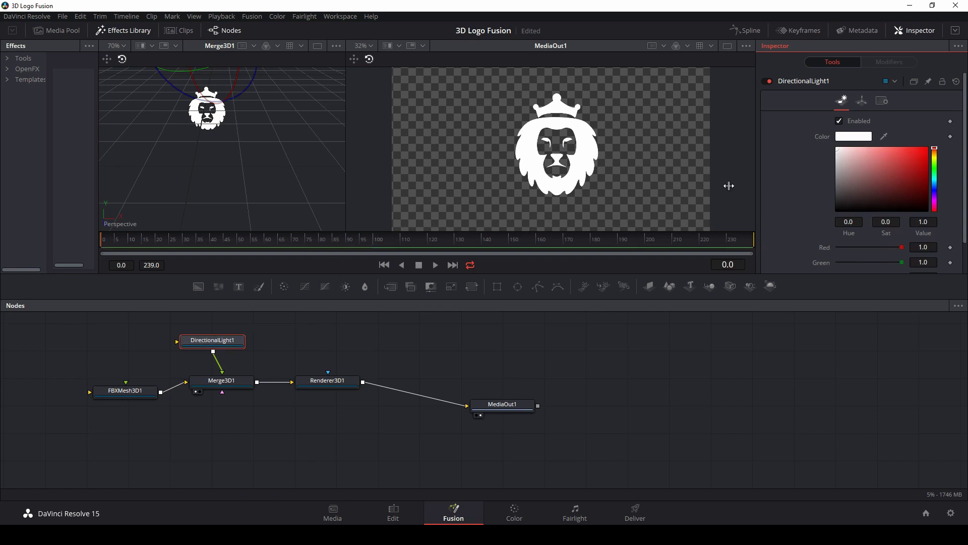
click(331, 381)
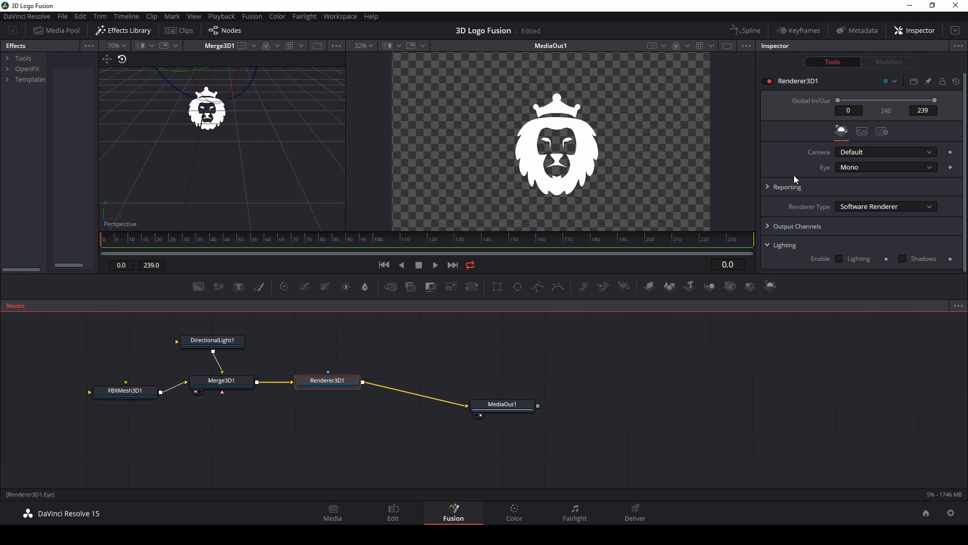
click(839, 258)
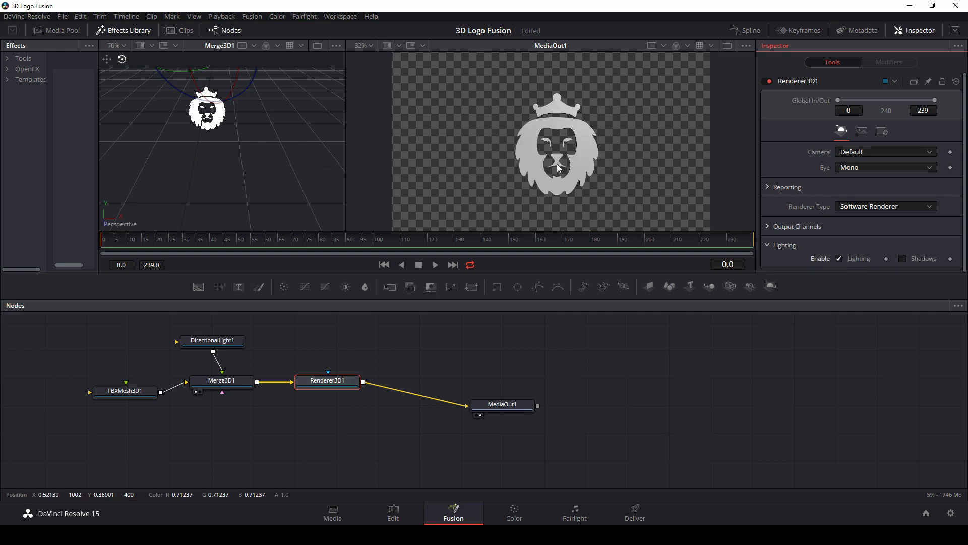
Step: Tint DirectionalLight1 pale blue (Hue 0.56, Sat 0.219) and rotate it to a new angle
click(231, 343)
drag(890, 150, 847, 123)
drag(937, 178, 934, 182)
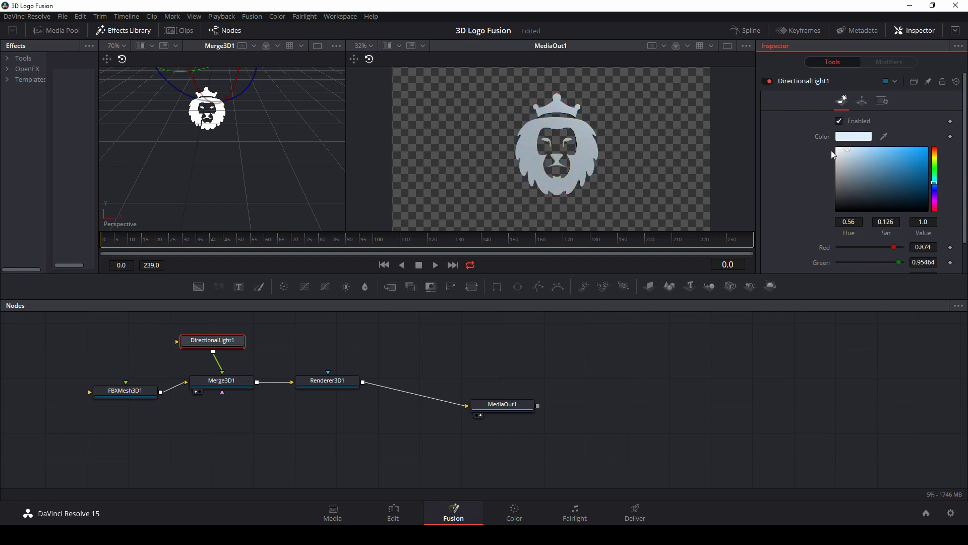
drag(837, 150, 856, 144)
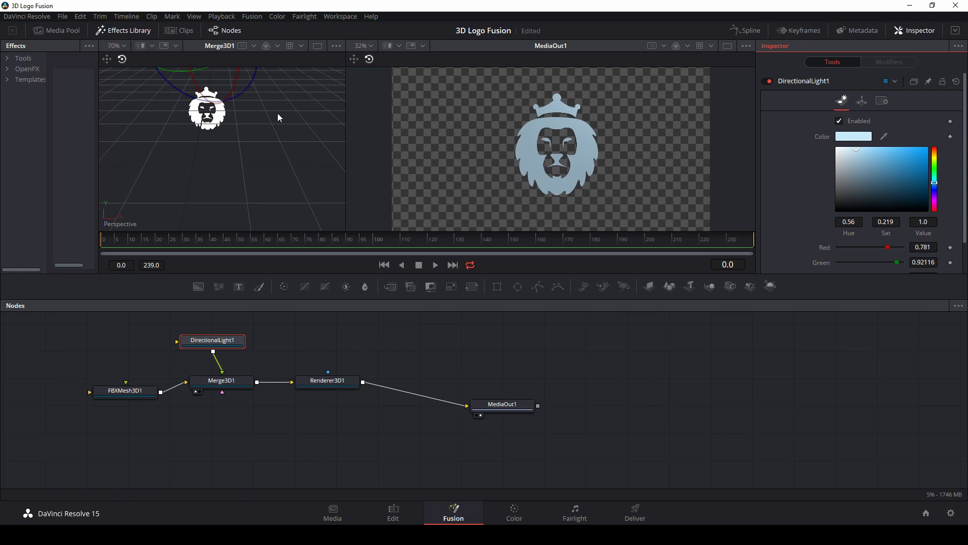
drag(277, 119, 278, 160)
mouse_move(222, 91)
mouse_down()
mouse_move(213, 89)
mouse_move(232, 109)
mouse_up()
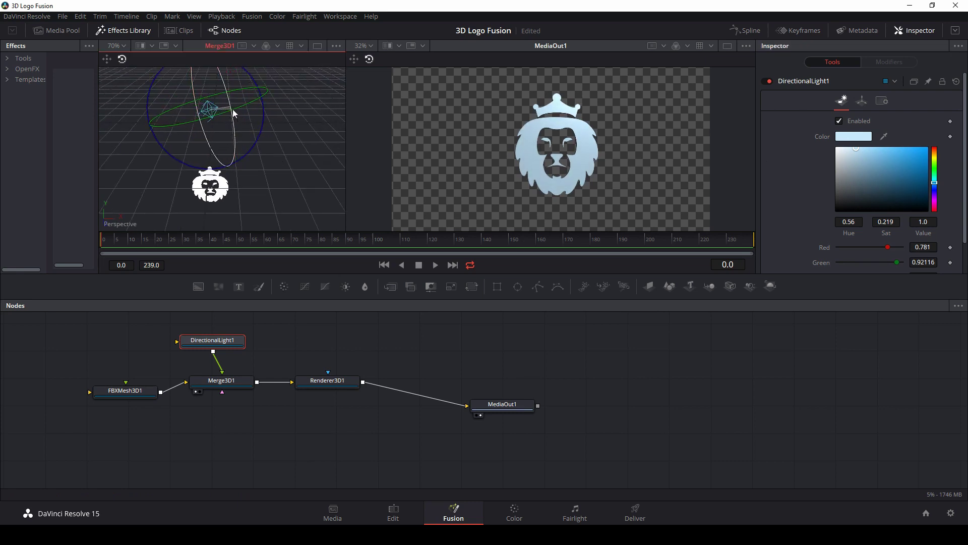
click(224, 196)
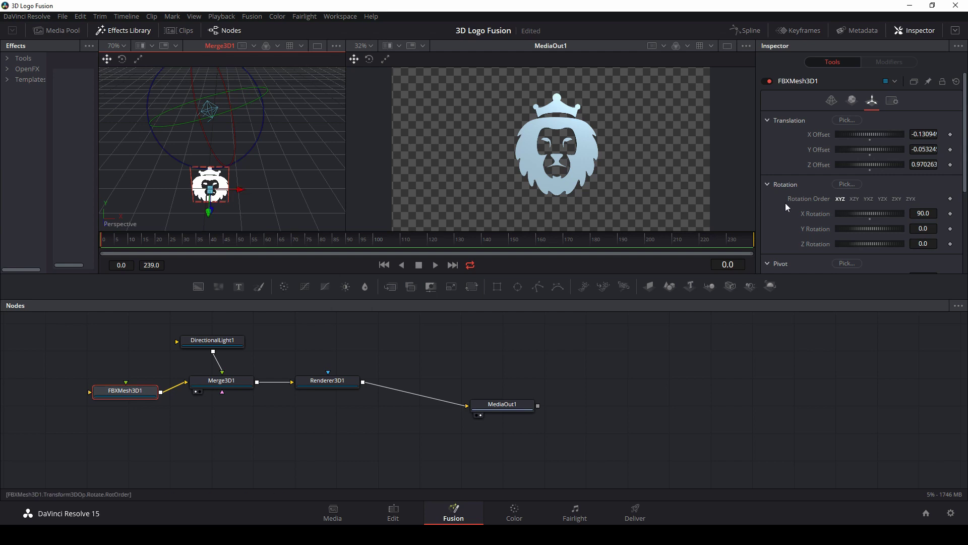
Step: Increase the lion mesh's Y scale and connect a duplicated light, DirectionalLight1_1, into Merge3D1
scroll(785, 203, down, 5)
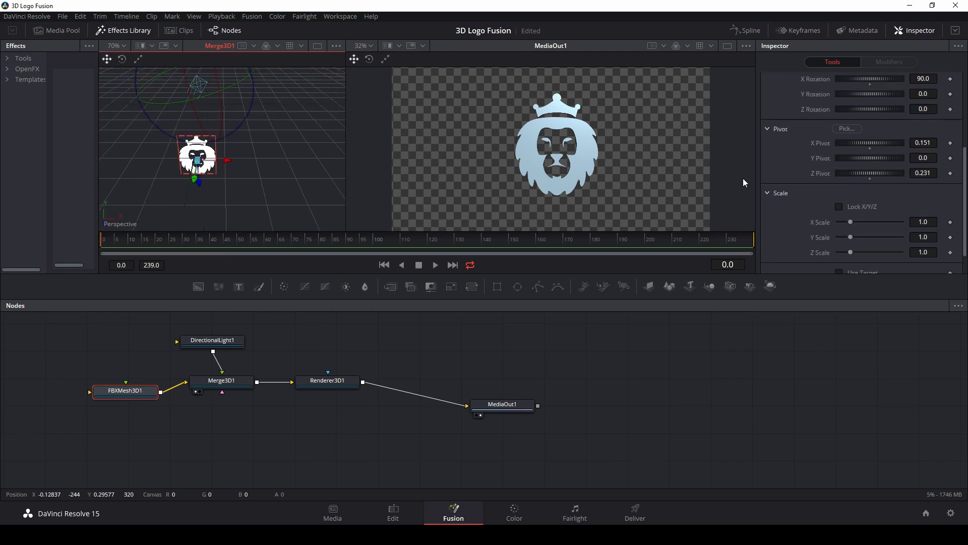
drag(851, 236, 893, 234)
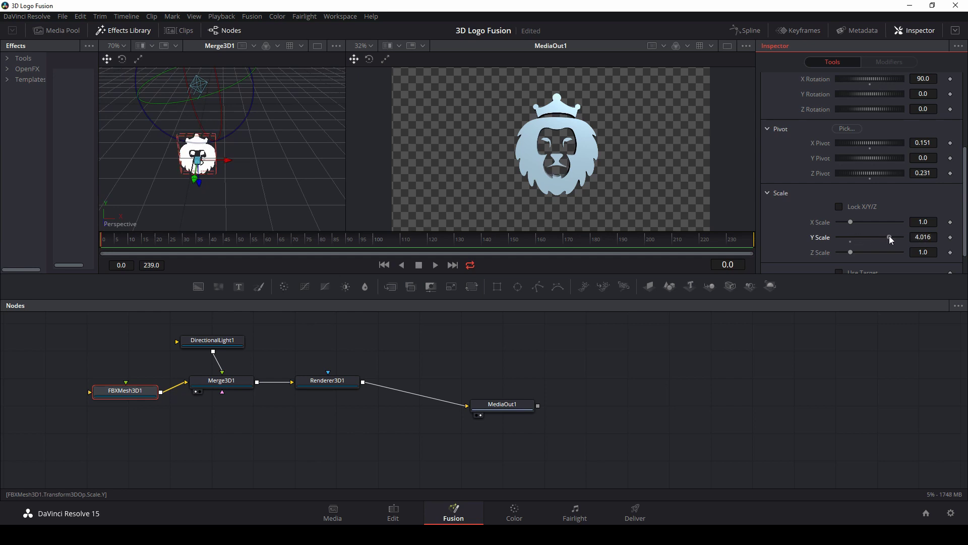
click(208, 341)
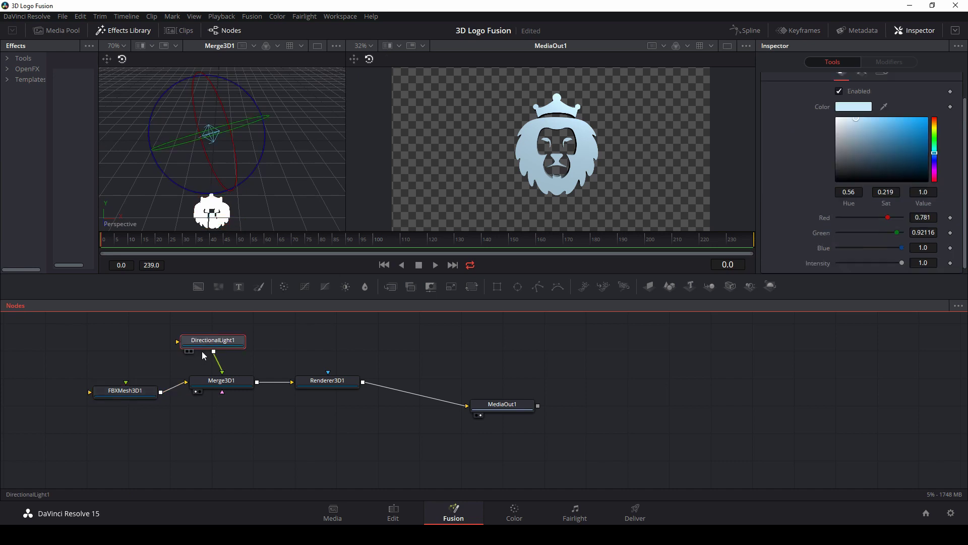
drag(235, 343, 197, 336)
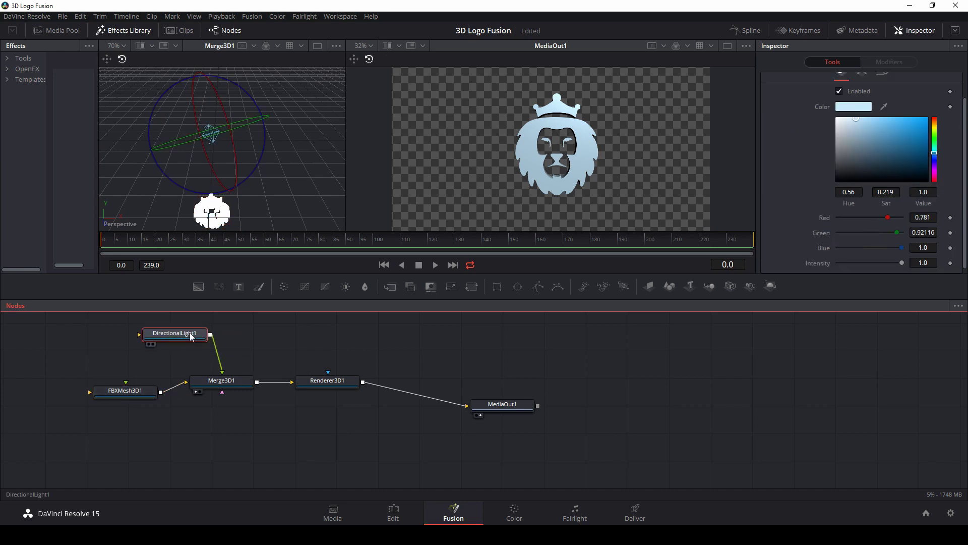
click(250, 334)
drag(277, 342, 305, 334)
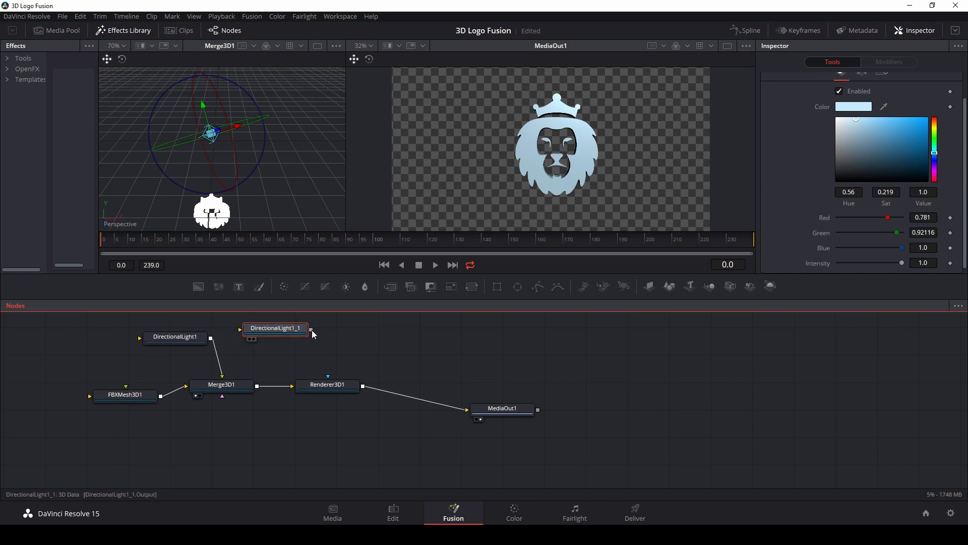
drag(222, 396, 261, 353)
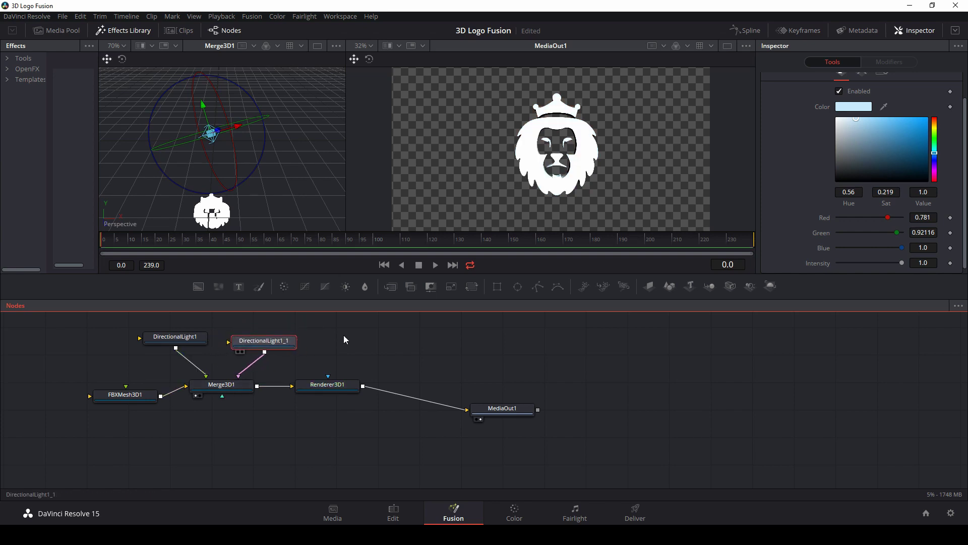
Step: Colour the second light yellow (Hue 0.144, Sat 0.798) and rotate its direction
drag(934, 152, 901, 126)
click(910, 117)
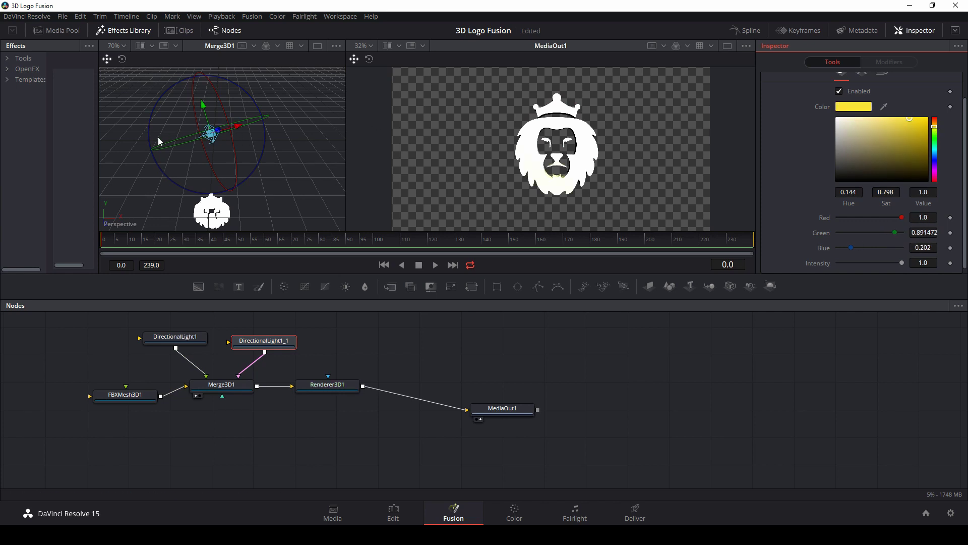
drag(162, 145, 203, 103)
drag(502, 408, 566, 388)
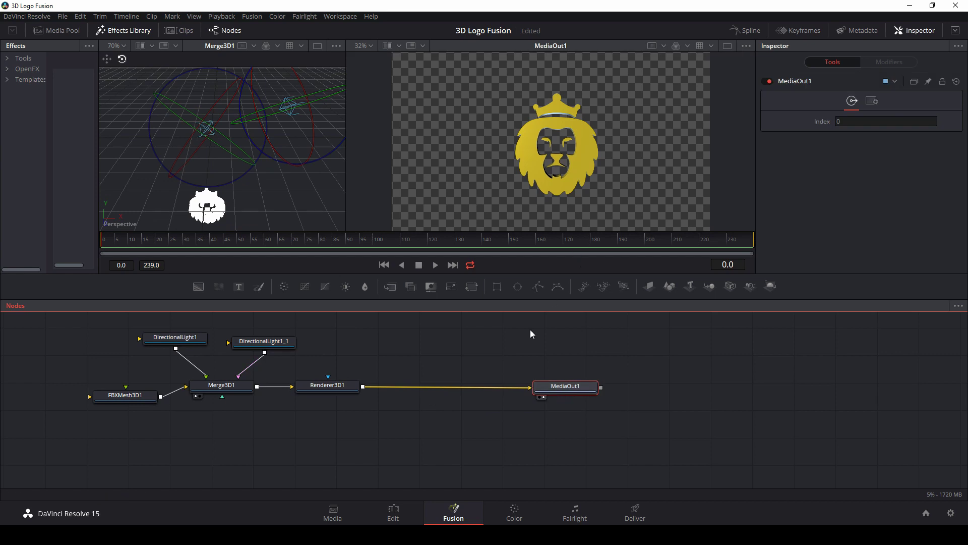
Step: Add a Background node behind Renderer3D1's output through Merge1 and set it light gray
click(358, 386)
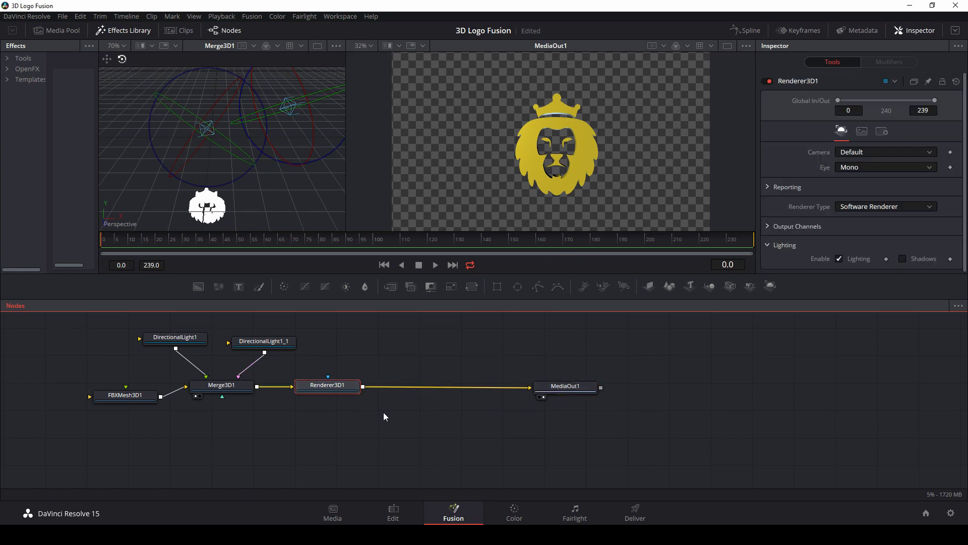
click(306, 436)
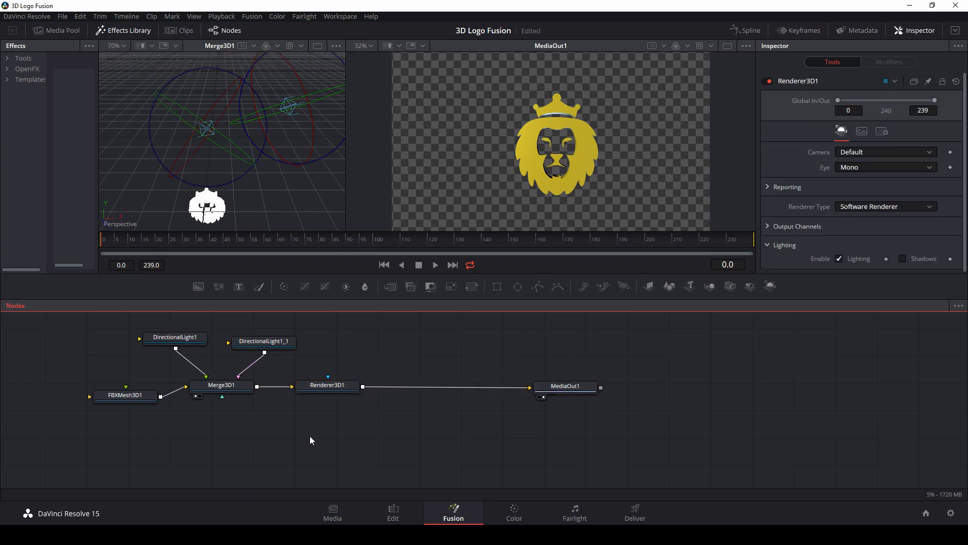
key(shift+space)
text(background)
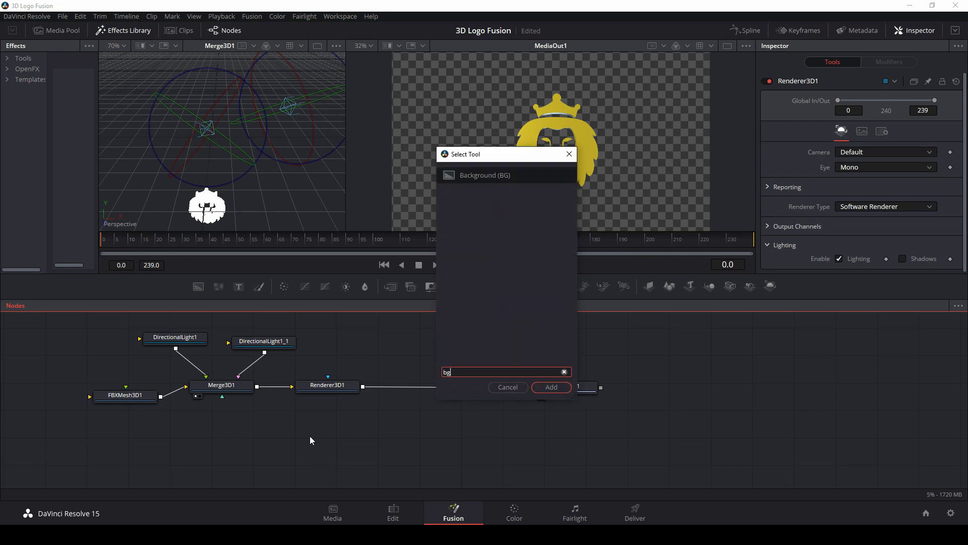
key(Return)
drag(341, 435, 363, 389)
mouse_move(411, 439)
mouse_down()
mouse_move(443, 428)
mouse_move(423, 437)
mouse_up()
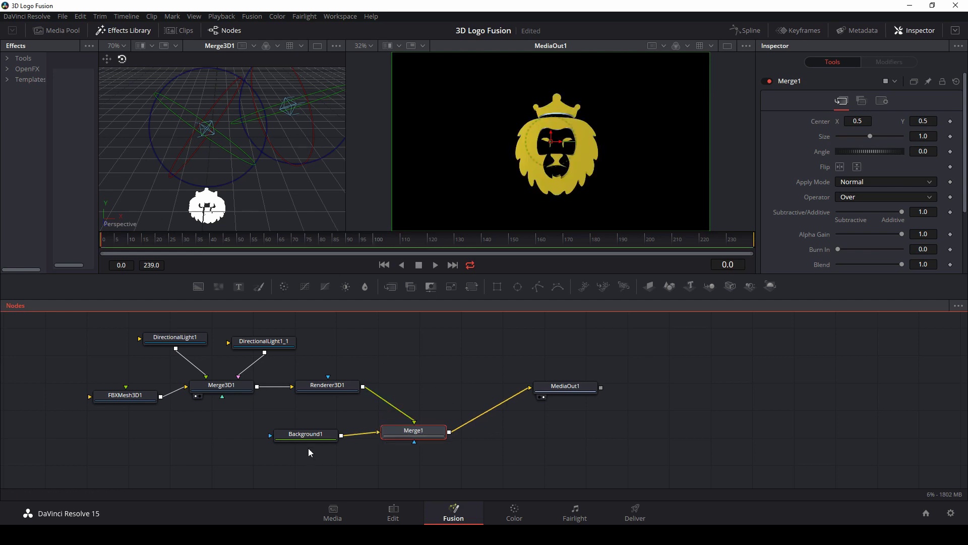
drag(317, 442, 316, 441)
drag(842, 205, 809, 205)
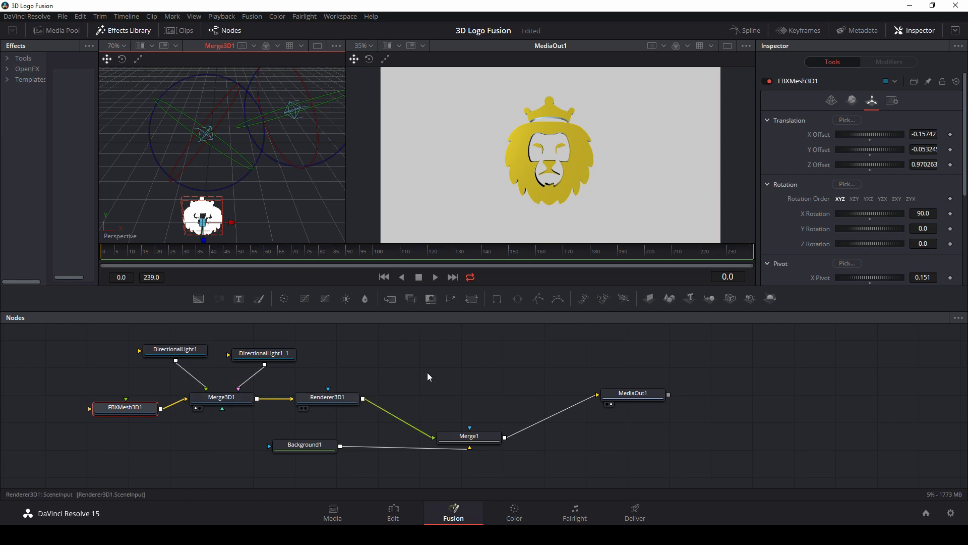
Step: Keyframe the lion mesh's Y Rotation from -10.4 to a later value, then scrub to preview the turn
key(f)
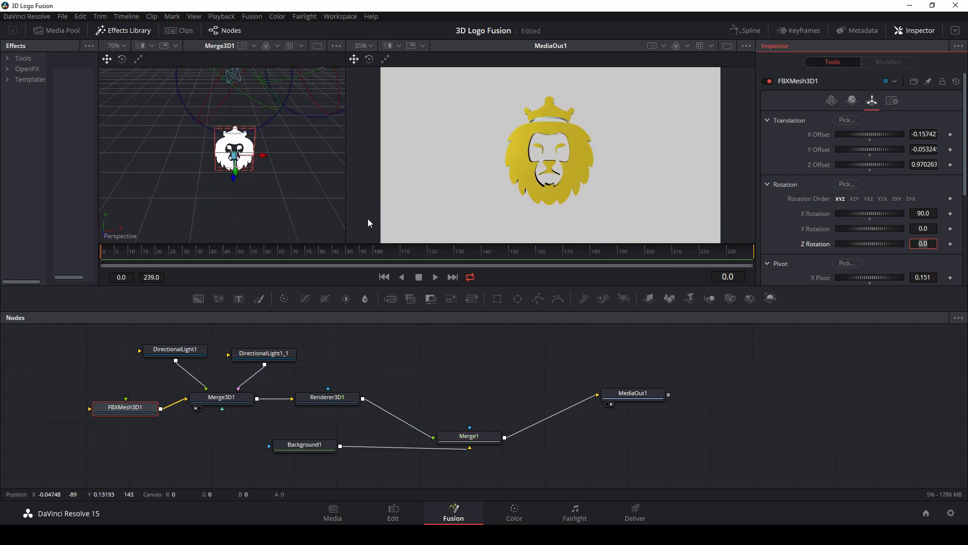
click(922, 243)
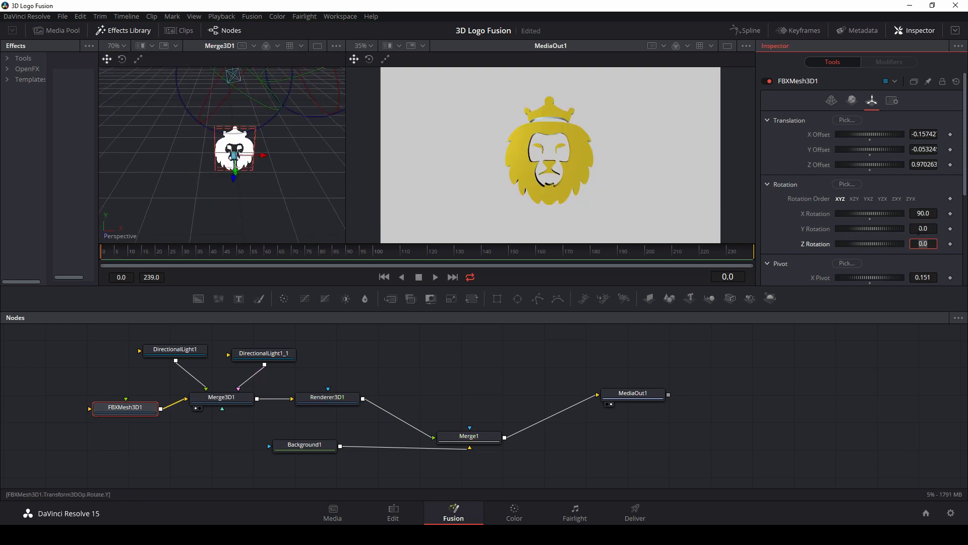
click(950, 228)
drag(900, 227, 897, 227)
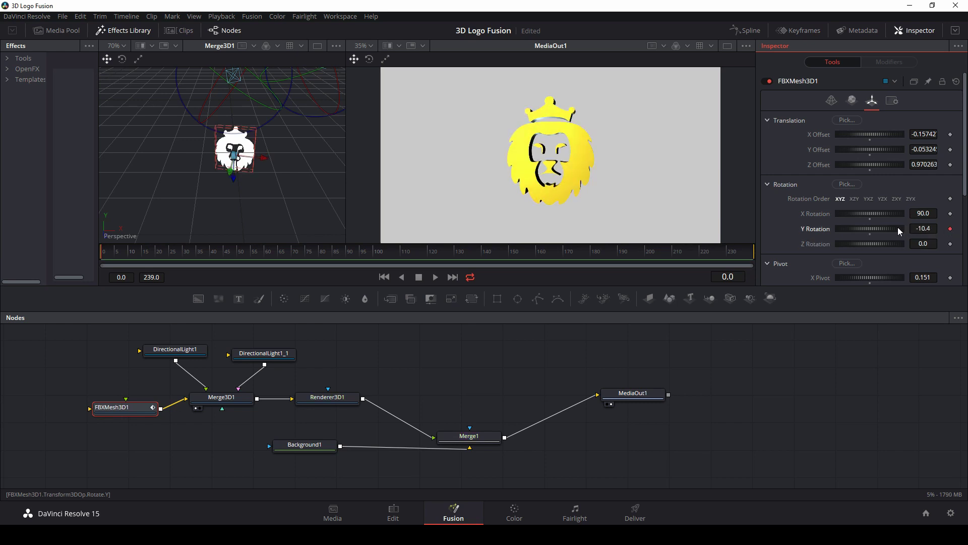
drag(136, 253, 185, 252)
drag(899, 228, 903, 229)
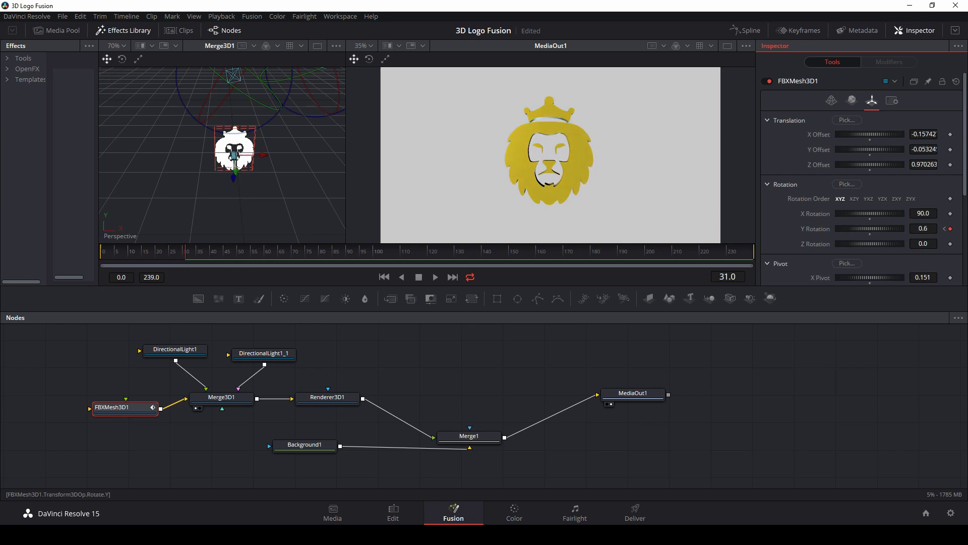
mouse_move(186, 252)
mouse_down()
mouse_move(167, 252)
mouse_move(203, 258)
mouse_up()
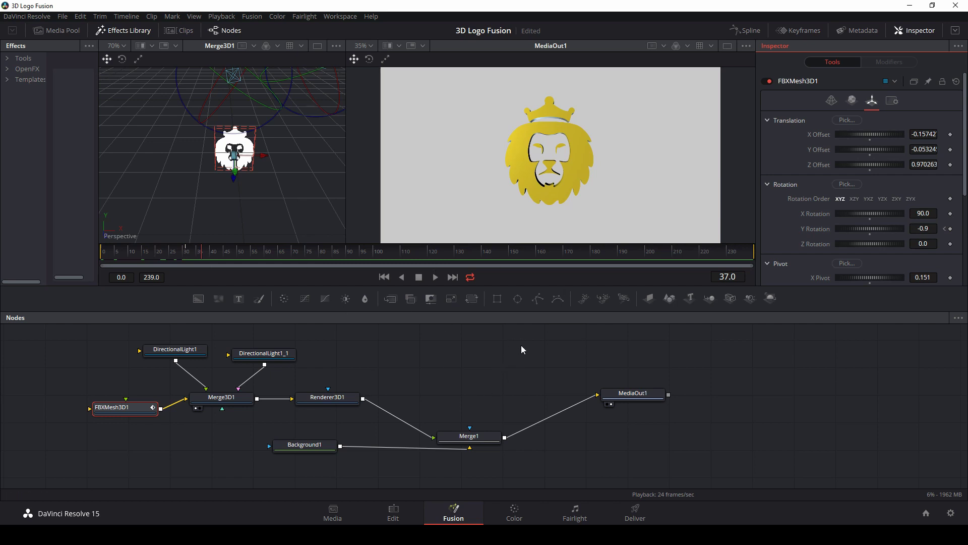
drag(120, 414, 117, 415)
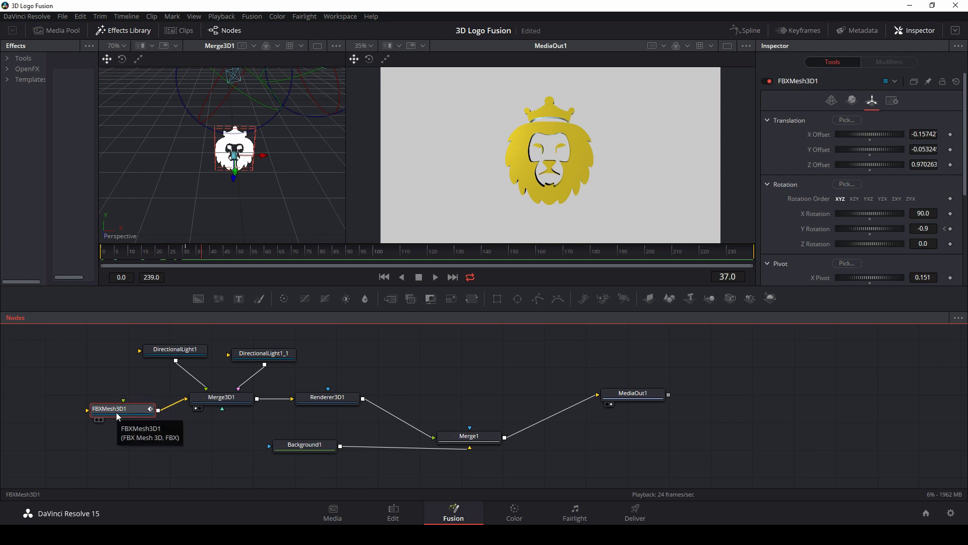